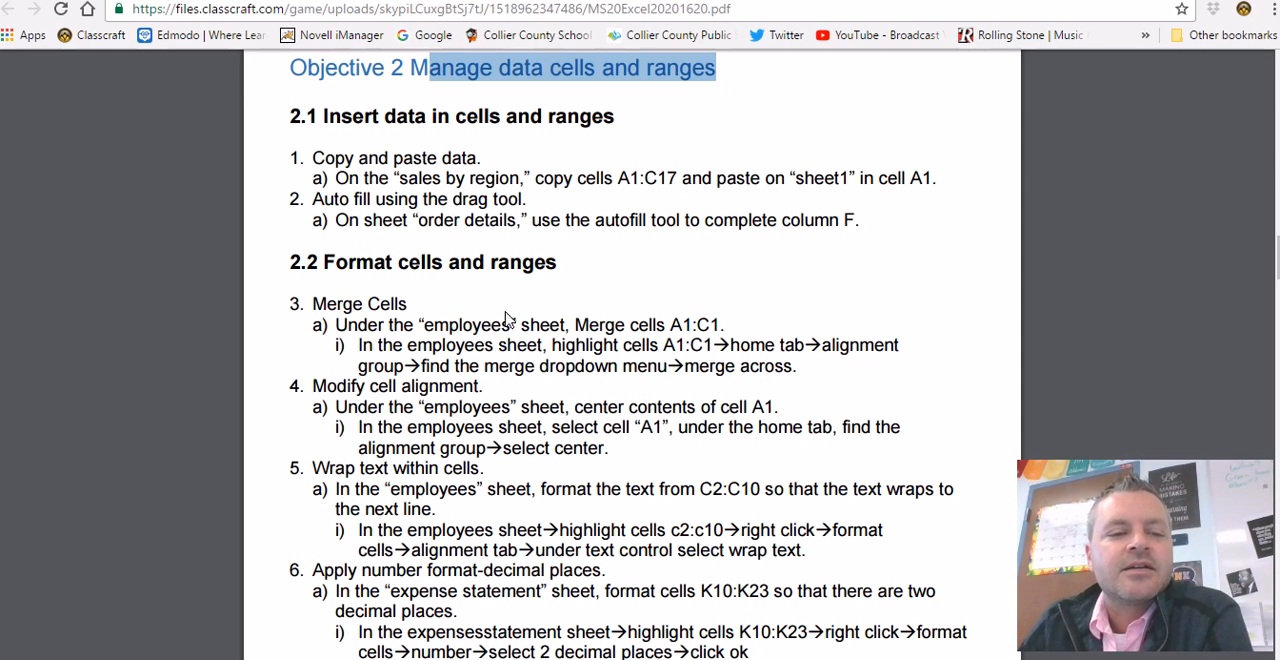
- Switch to the Excel workbook and look through its worksheets, from Sales By Region to Sheet1 and back
left_click(296, 658)
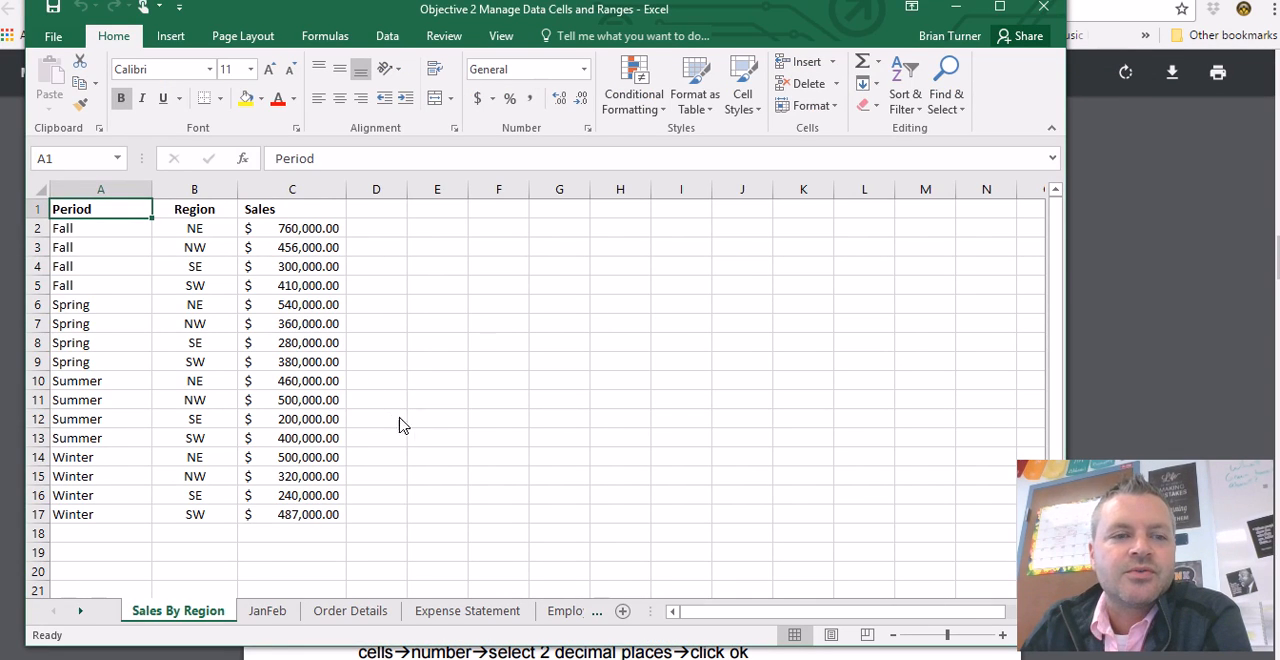
left_click(268, 612)
left_click(338, 614)
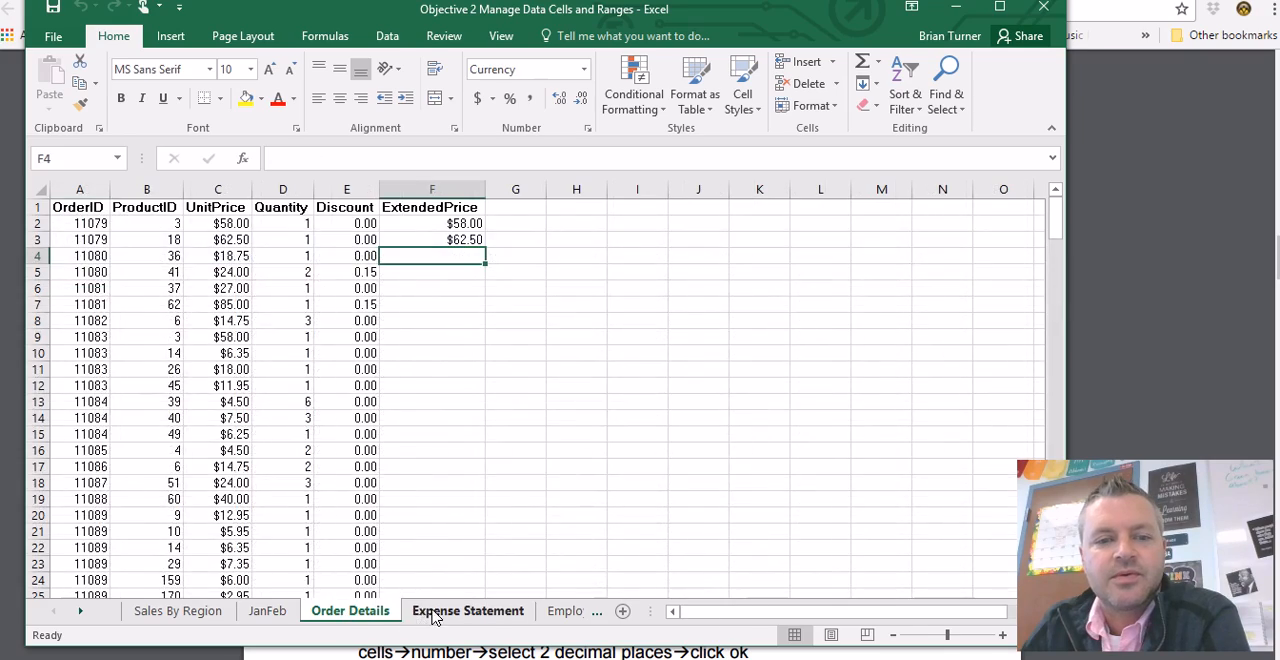
left_click(505, 614)
left_click(566, 612)
left_click(617, 611)
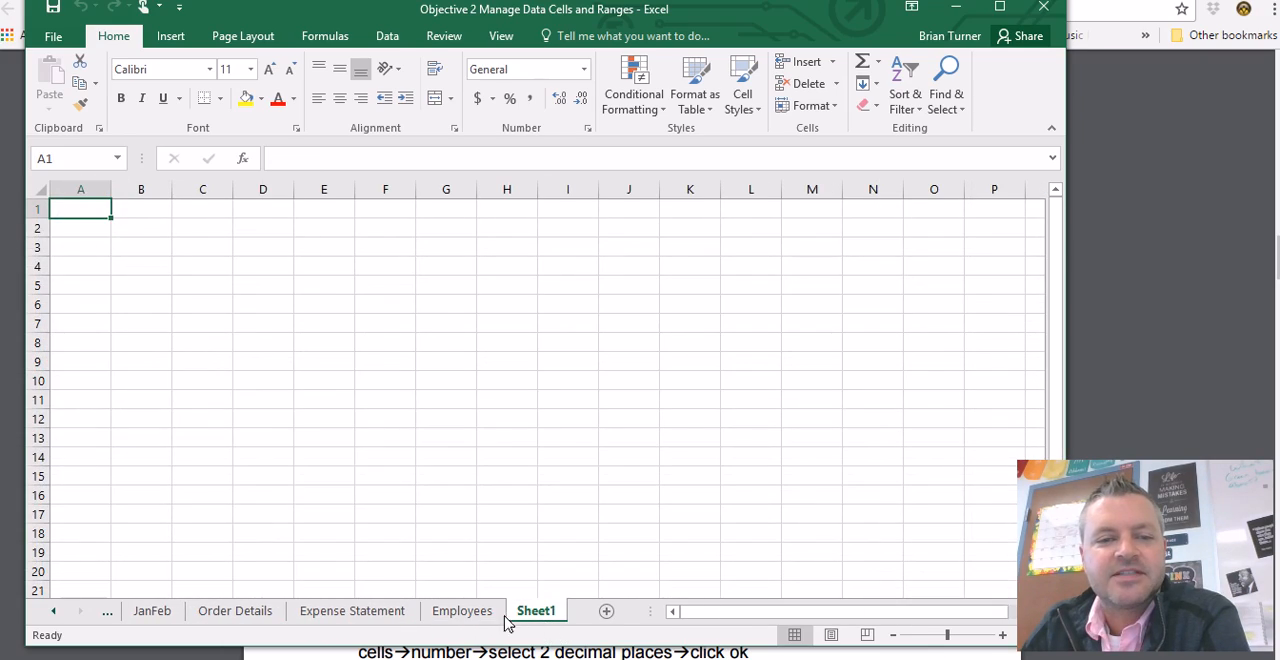
left_click(160, 618)
left_click(115, 618)
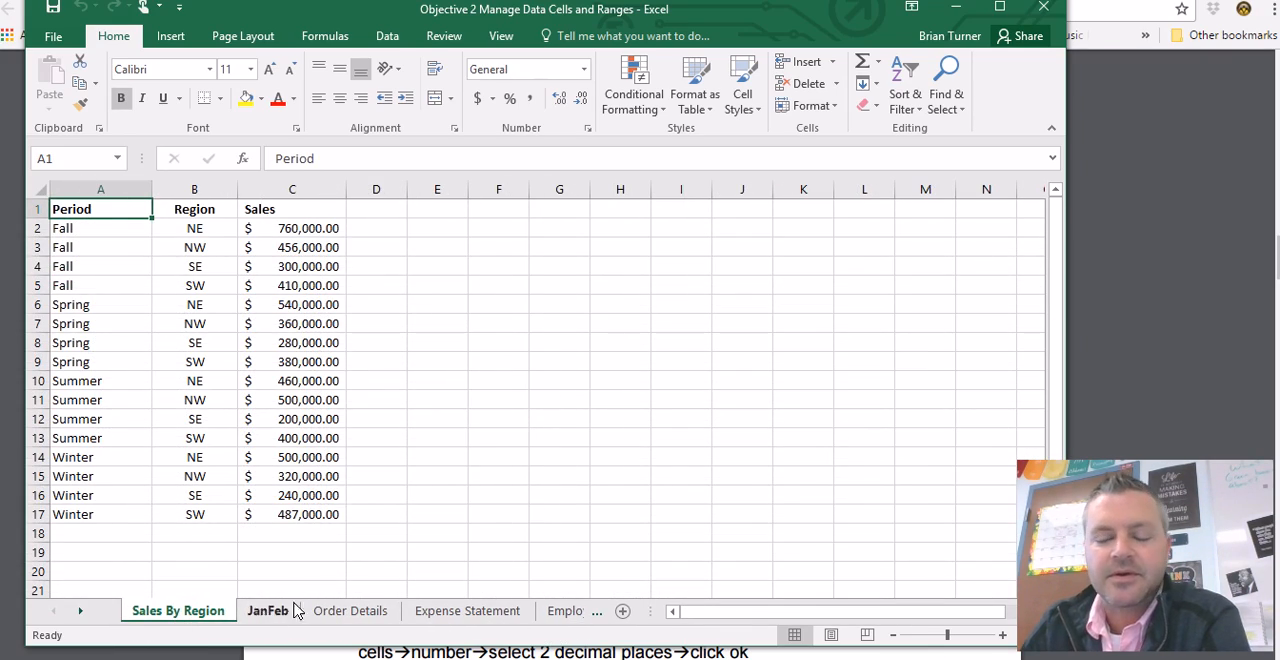
- Check the copy-and-paste task in the PDF in Chrome, and copy cells A1:C17 on the Sales By Region sheet in Excel
left_click(290, 656)
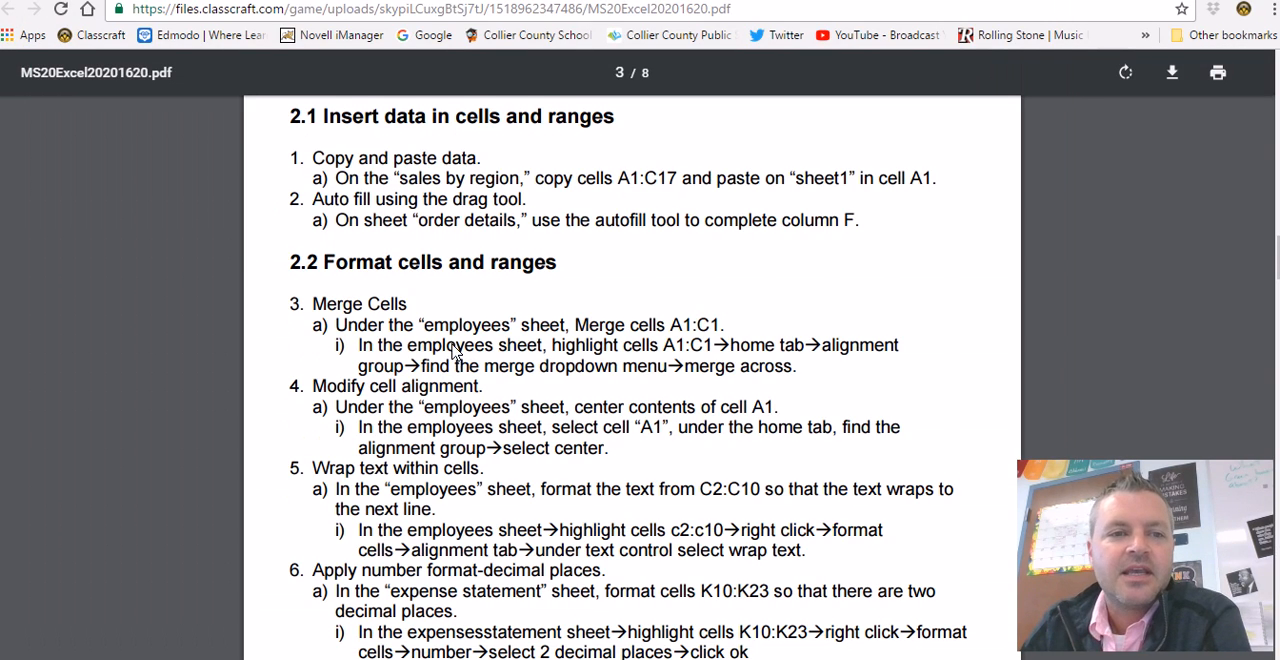
left_click_drag(310, 160, 936, 201)
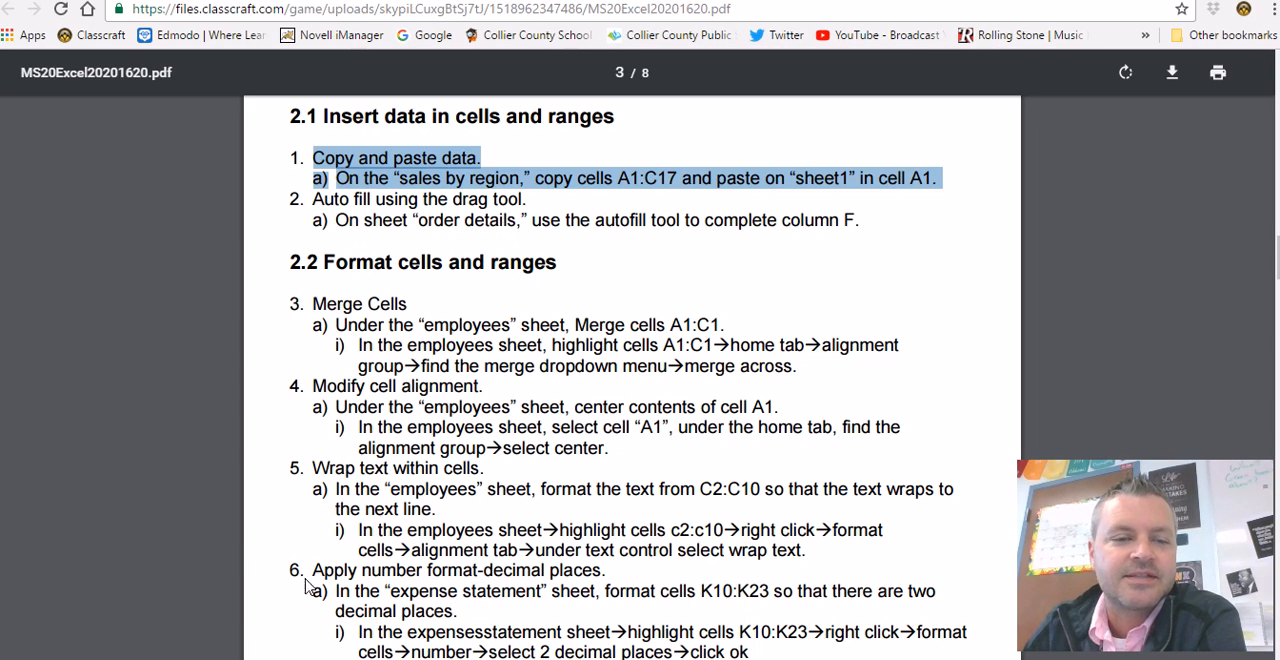
left_click(230, 658)
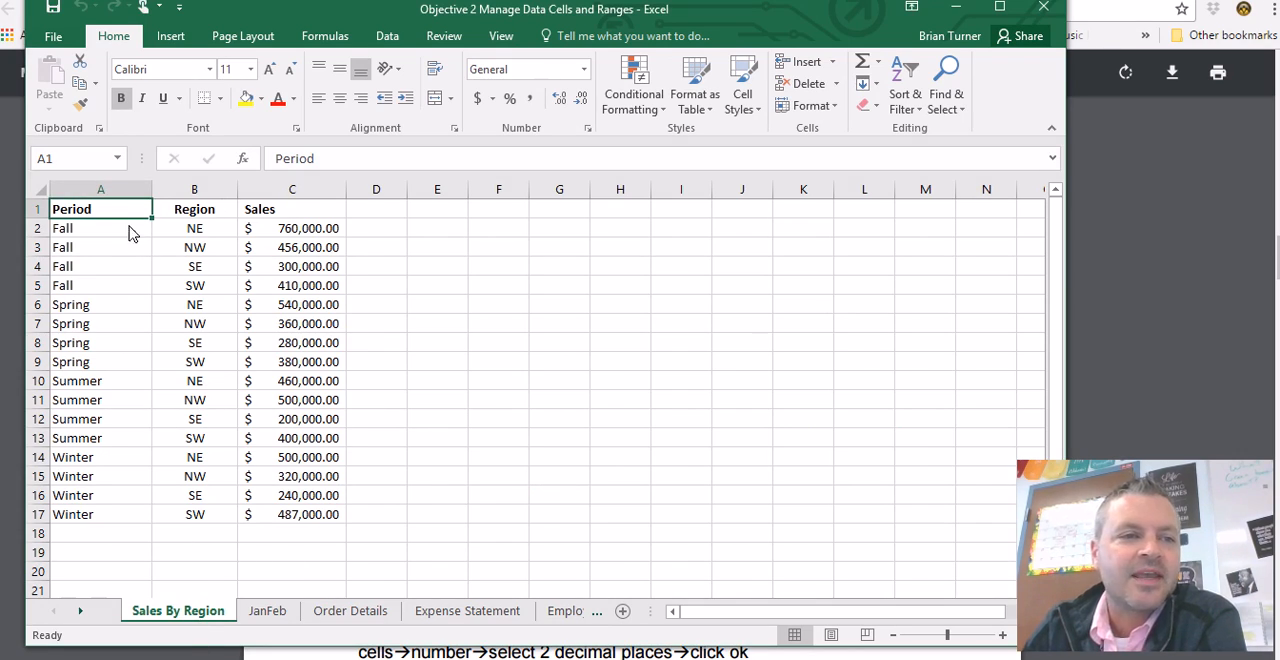
left_click_drag(123, 214, 277, 530)
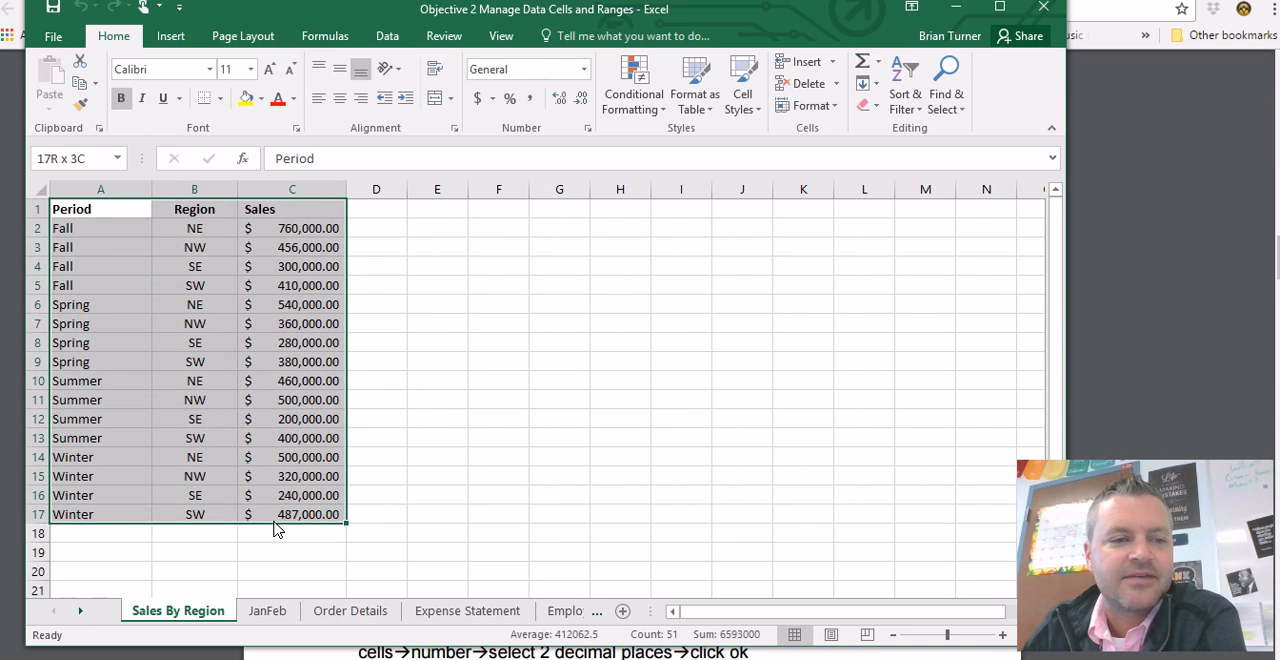
right_click(272, 394)
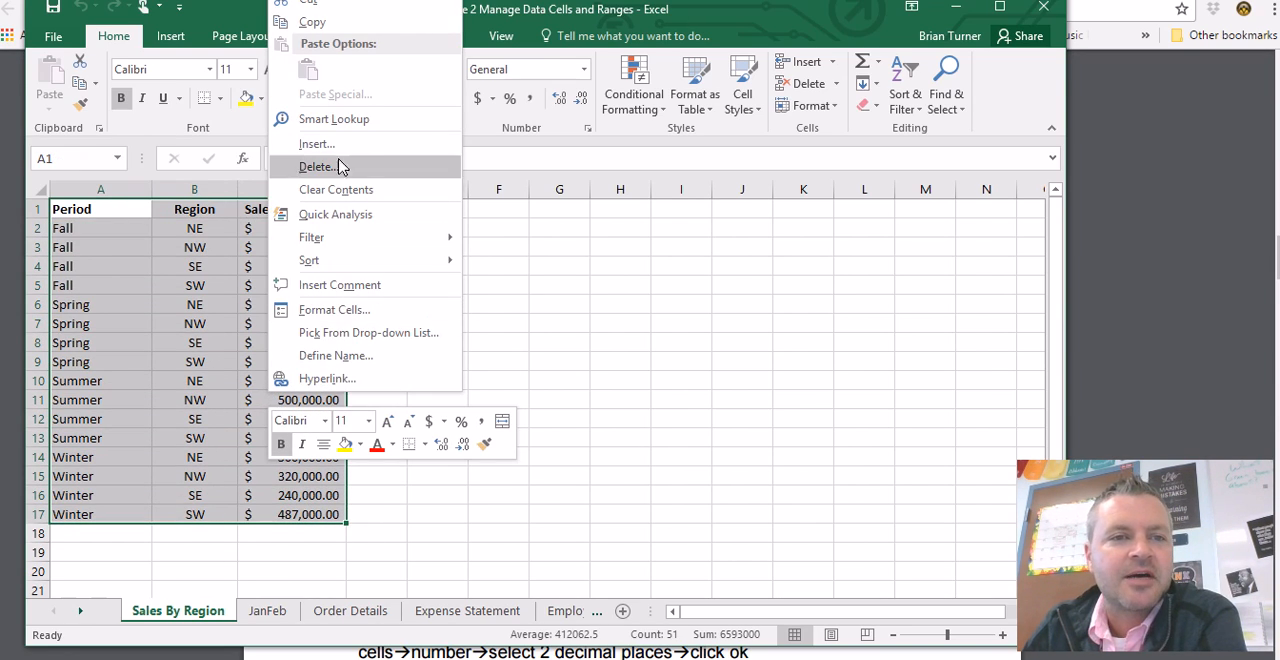
left_click(334, 22)
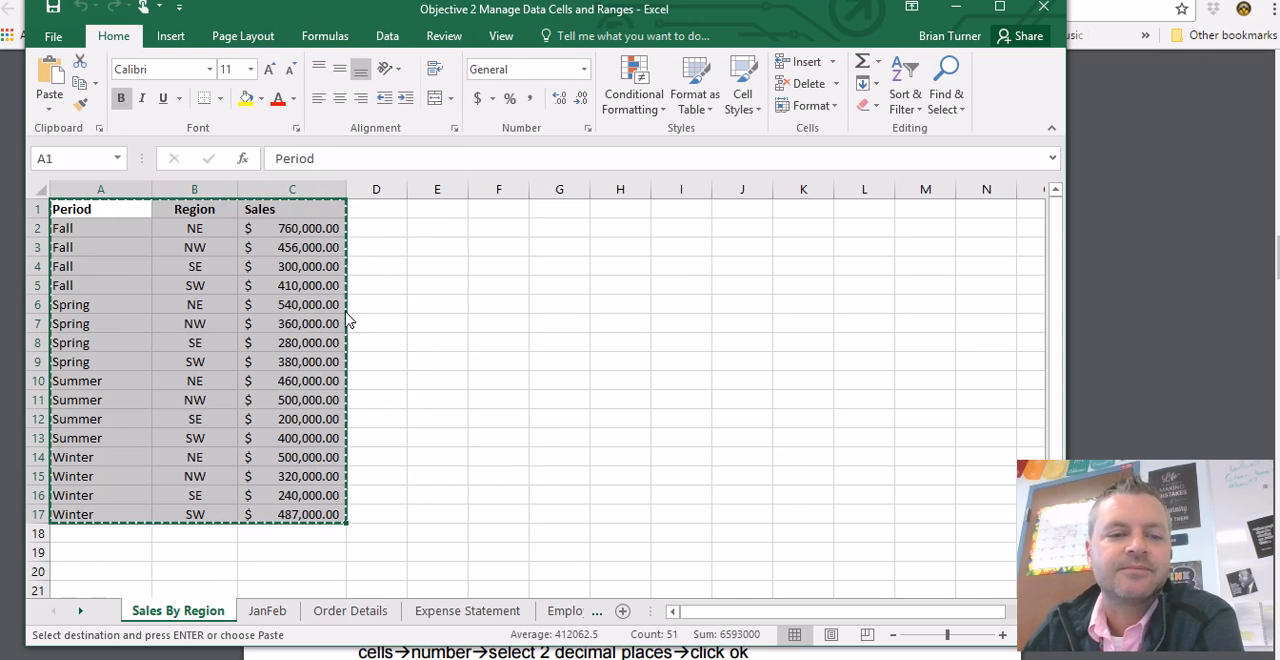
- Paste the copied range into cell A1 of Sheet1 and autofit the width of column C
left_click(597, 615)
left_click(612, 613)
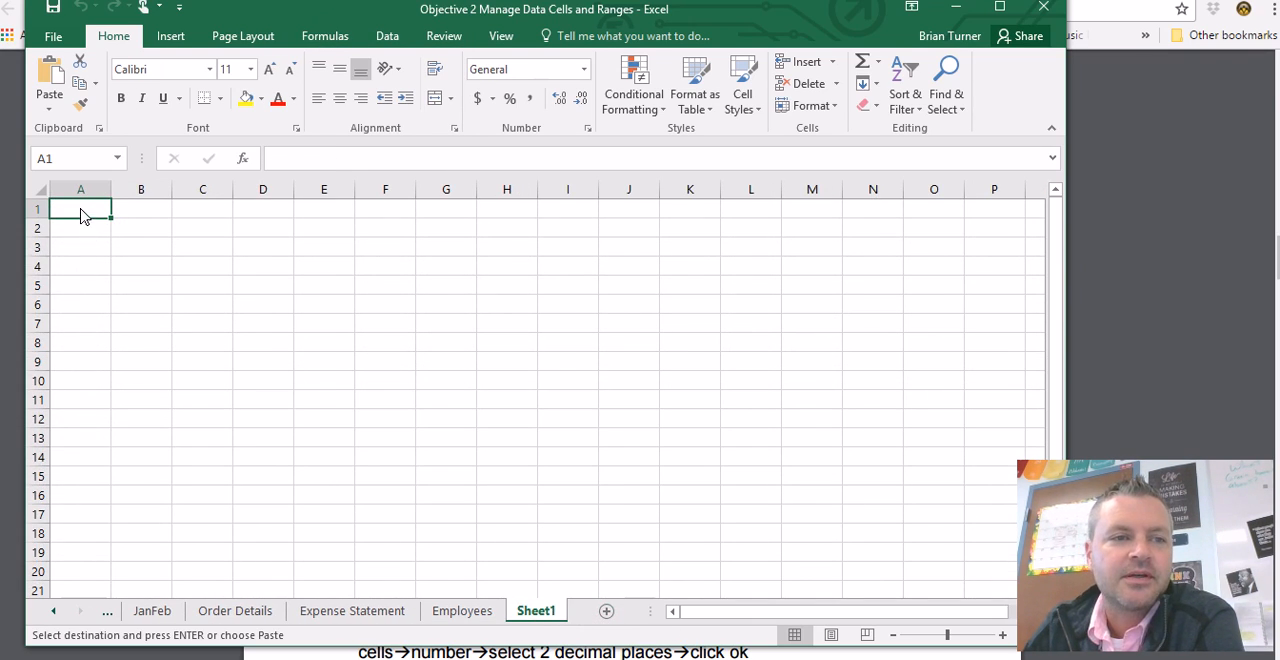
right_click(84, 216)
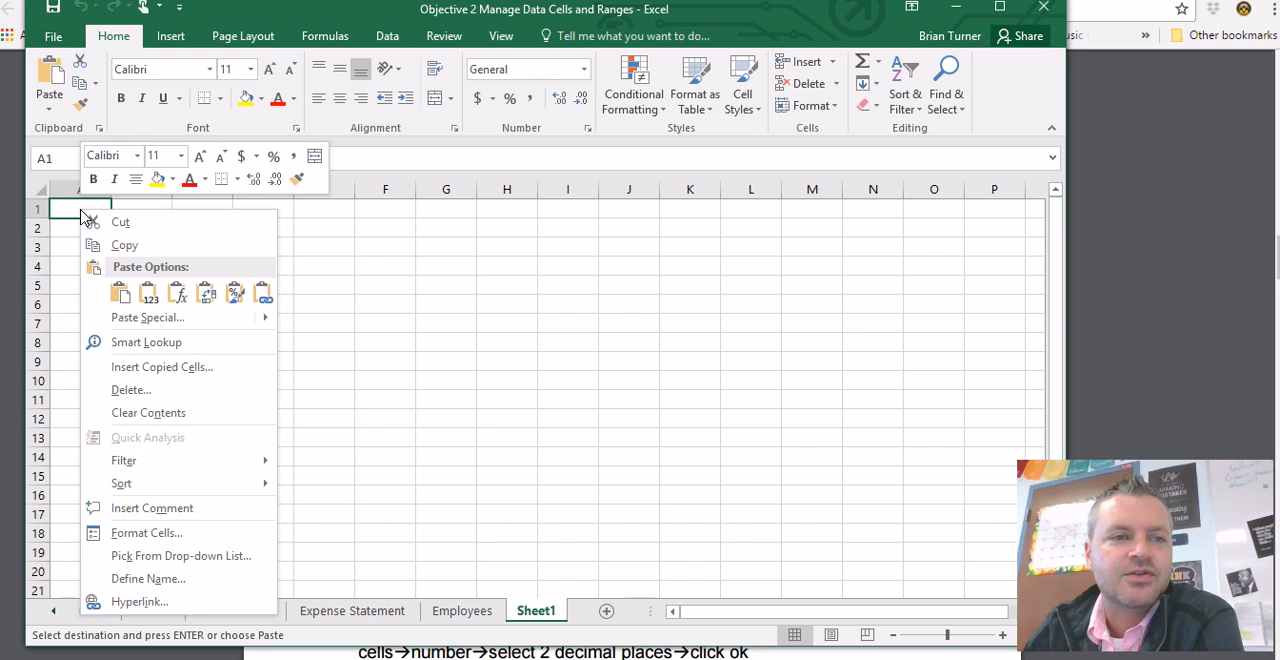
left_click(118, 292)
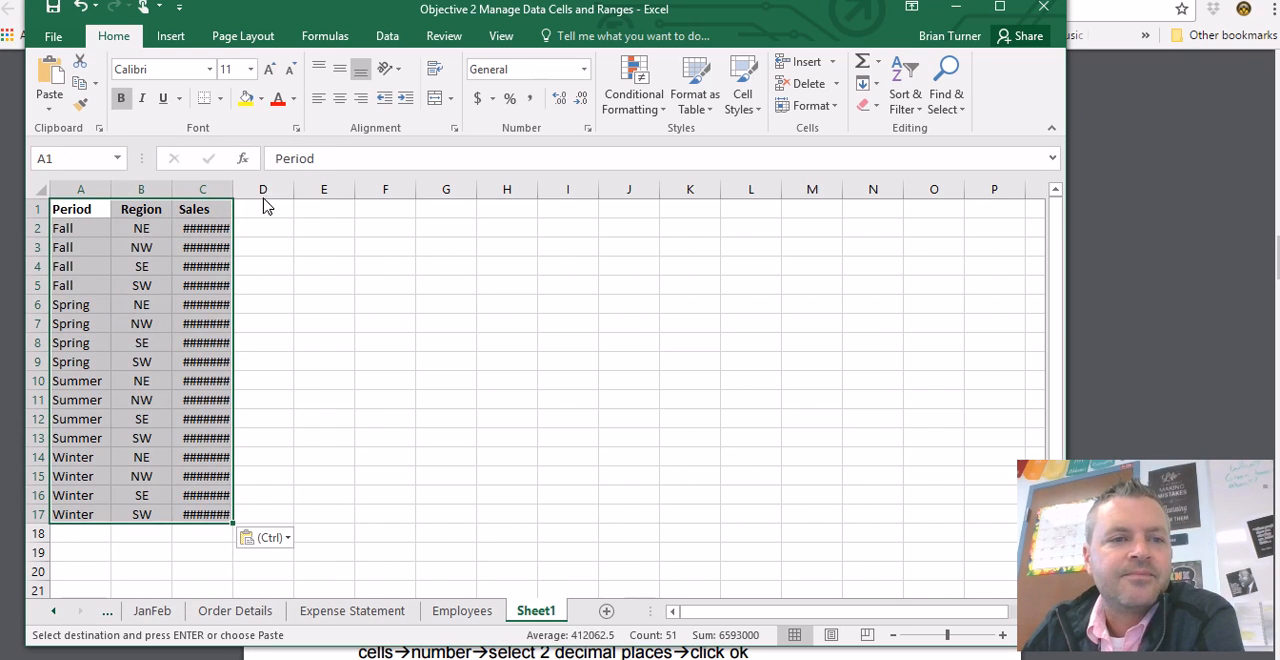
double_click(233, 190)
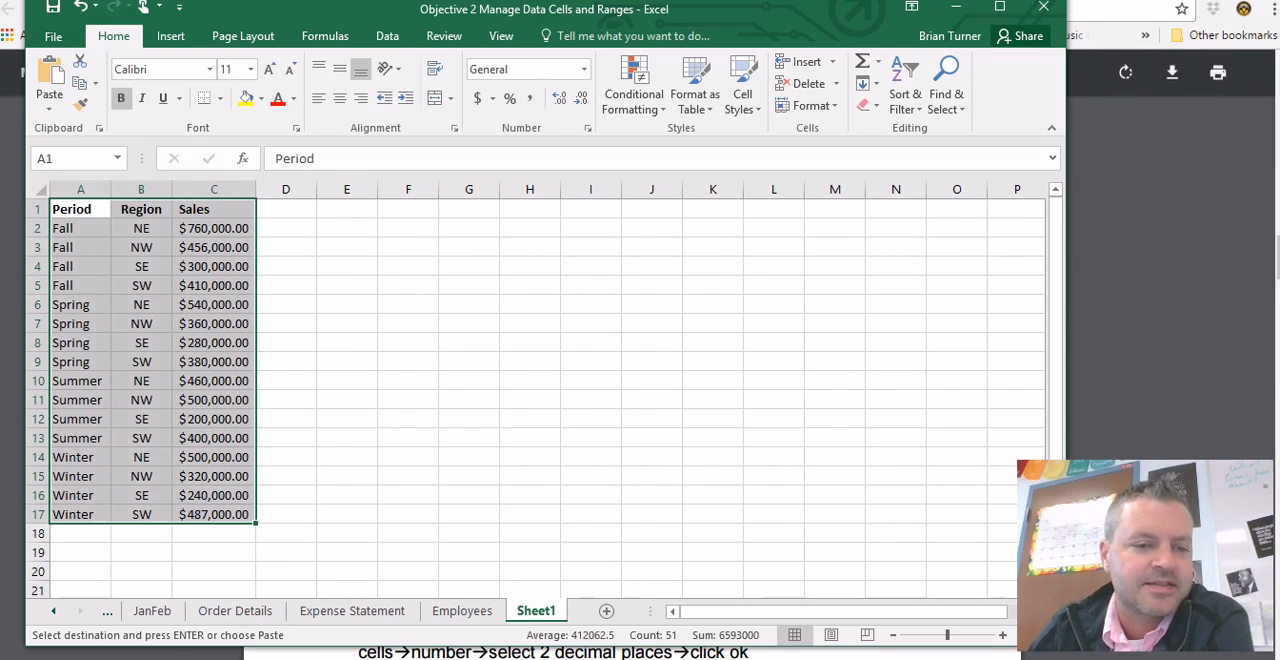
- Read the autofill task in the PDF in Chrome, and autofill the F3 formula down the ExtendedPrice column on the Order Details sheet in Excel
key("alt+Tab")
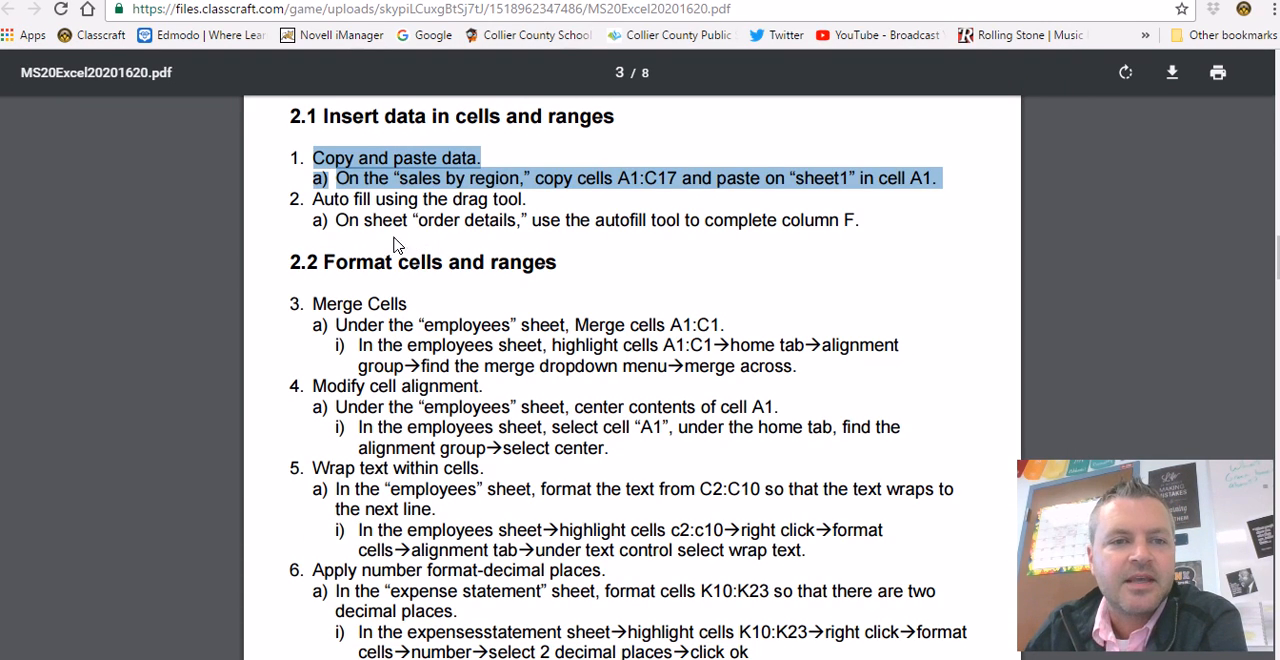
left_click_drag(313, 200, 503, 231)
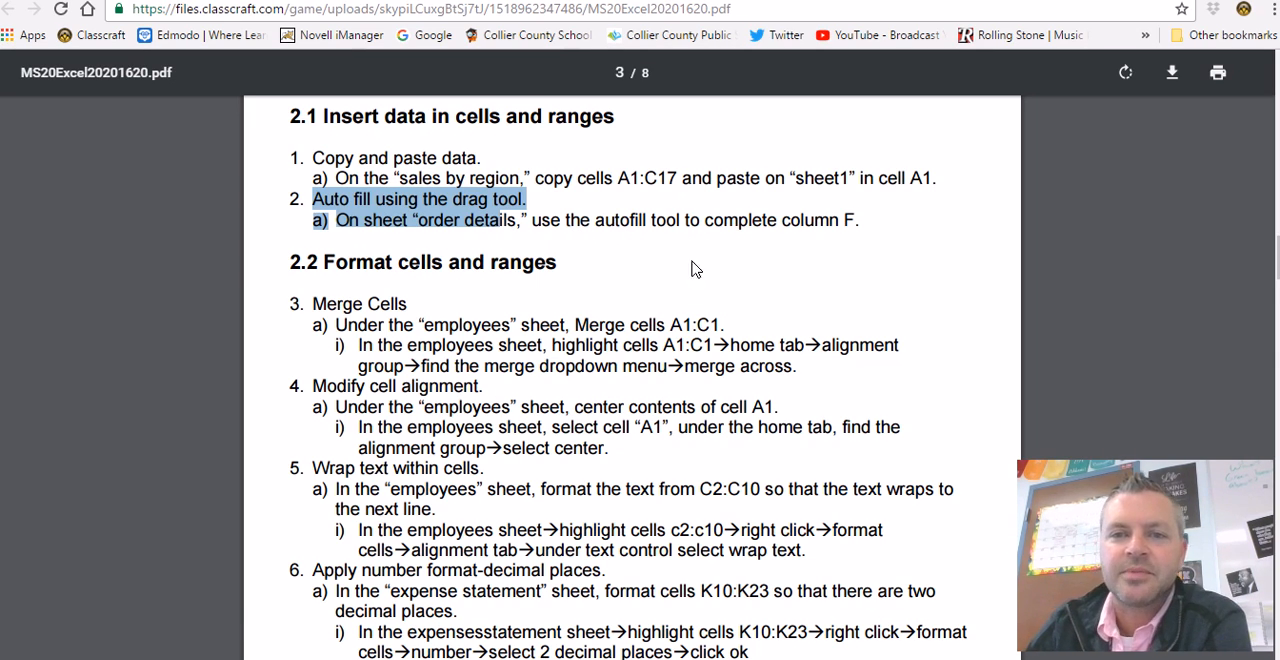
key("alt+Tab")
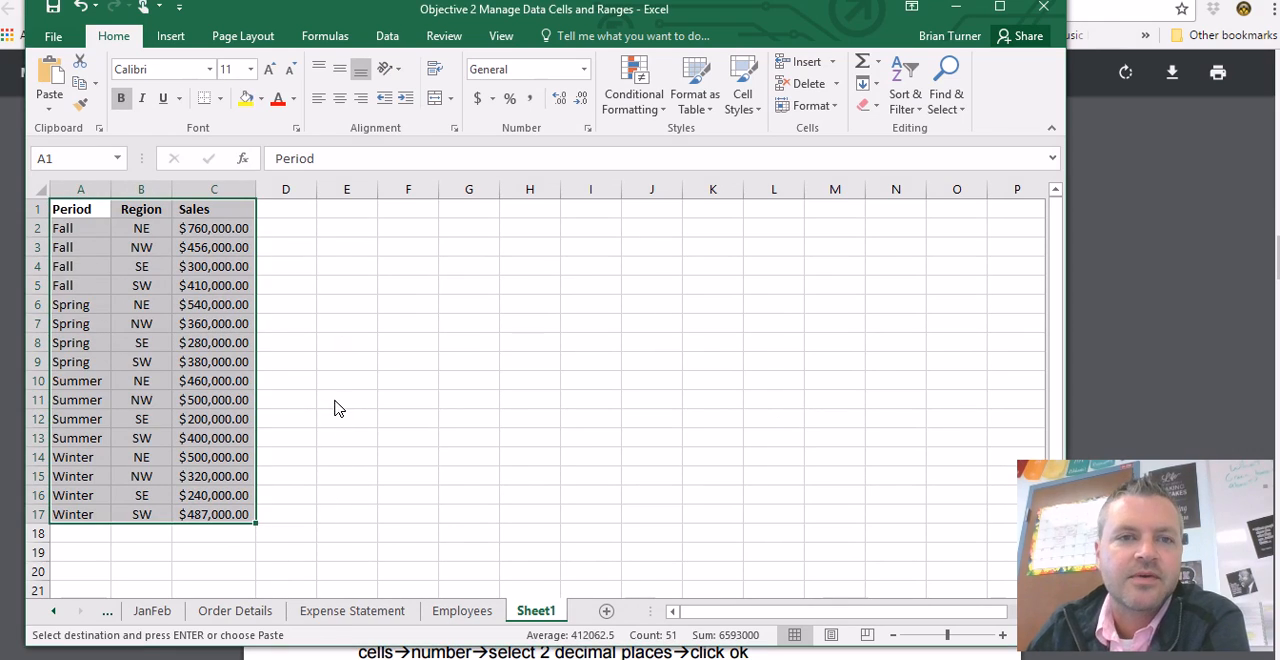
left_click(237, 611)
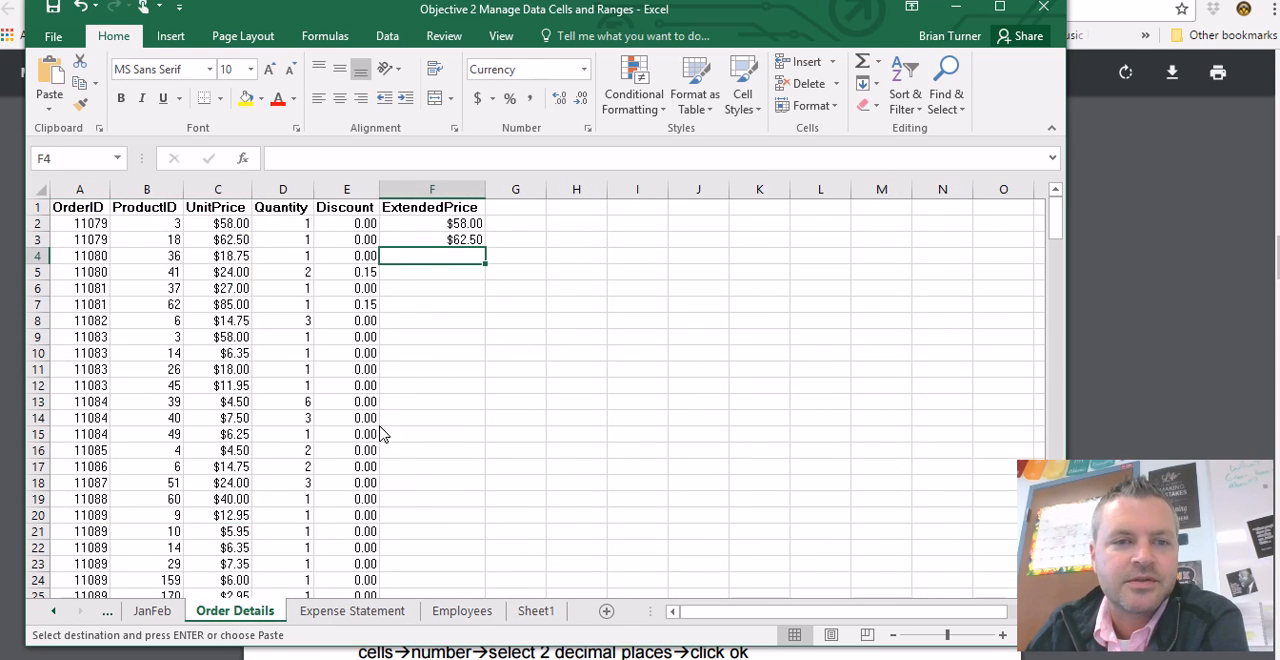
left_click(450, 241)
left_click(446, 225)
left_click(450, 243)
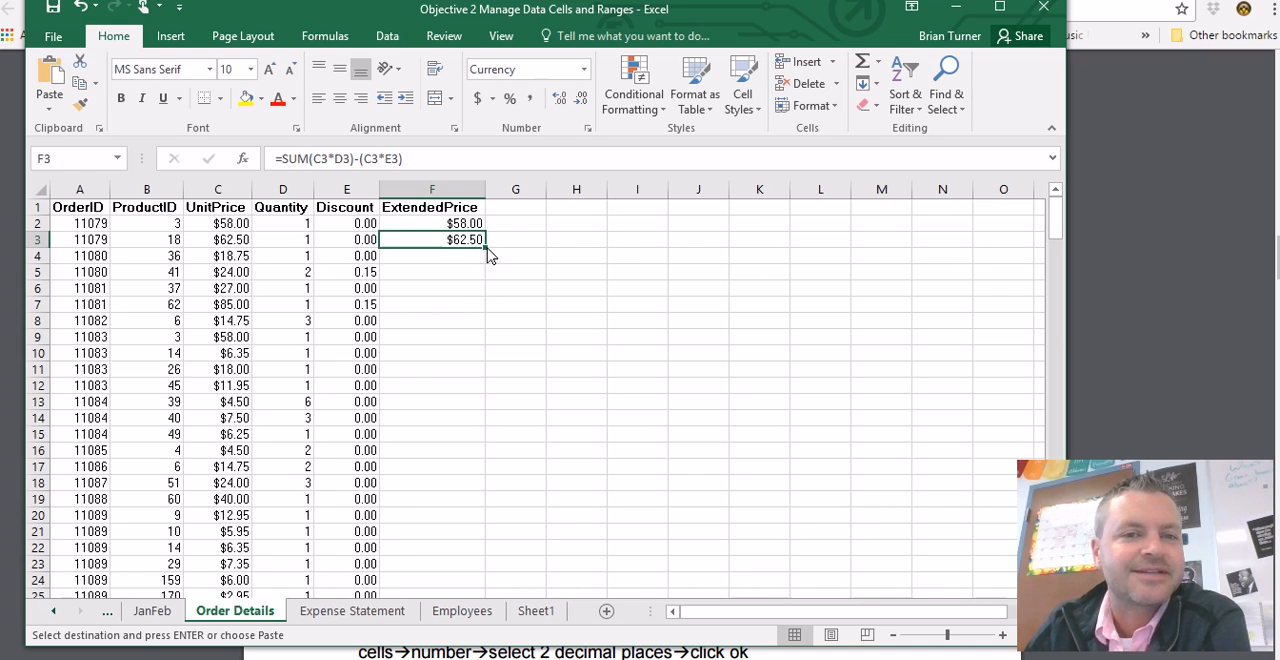
double_click(486, 247)
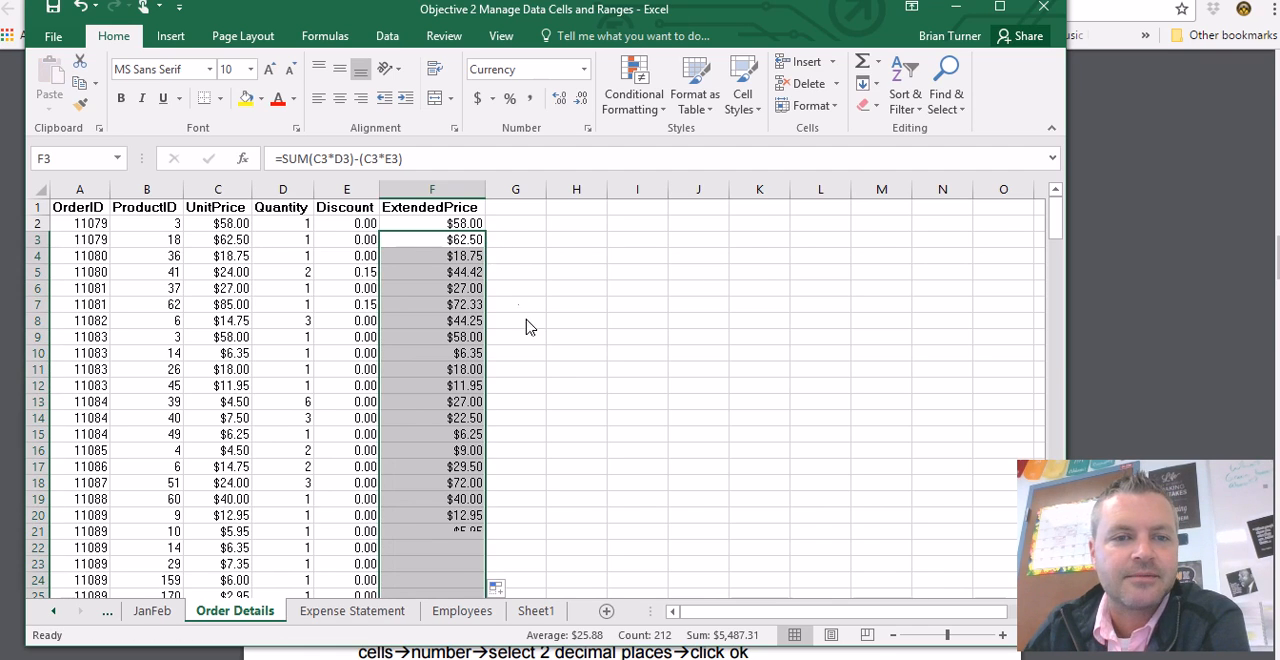
scroll(480, 400, "down", 13)
scroll(455, 408, "down", 20)
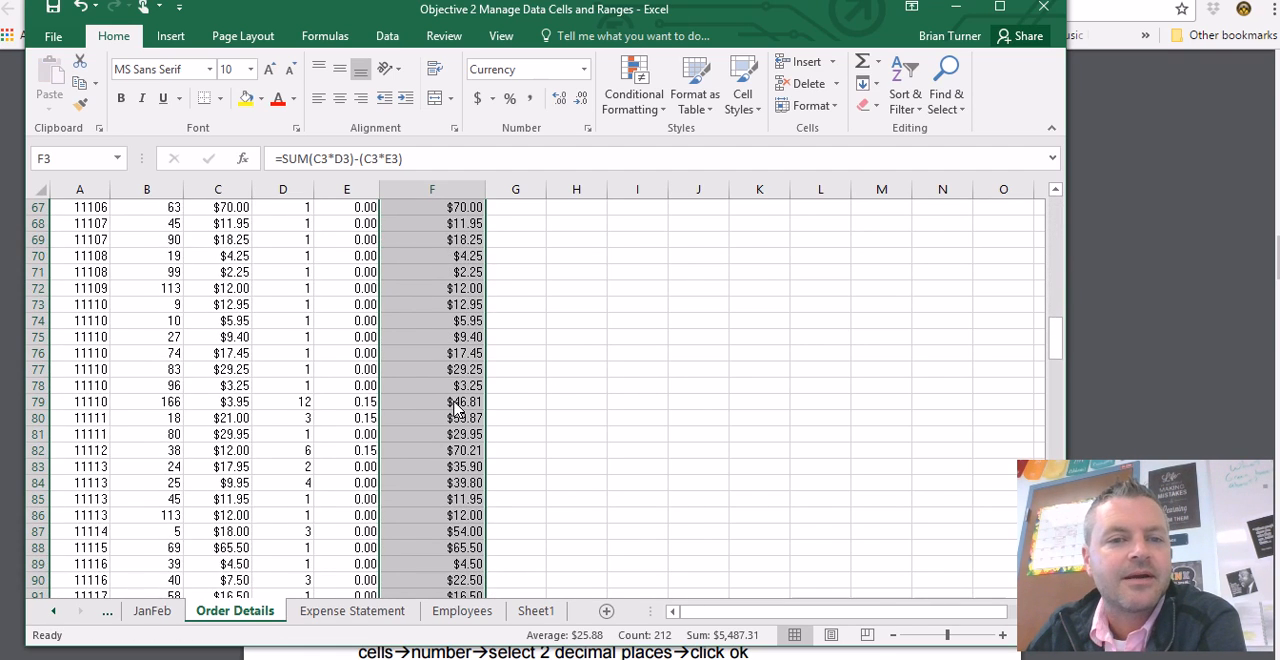
scroll(455, 408, "down", 20)
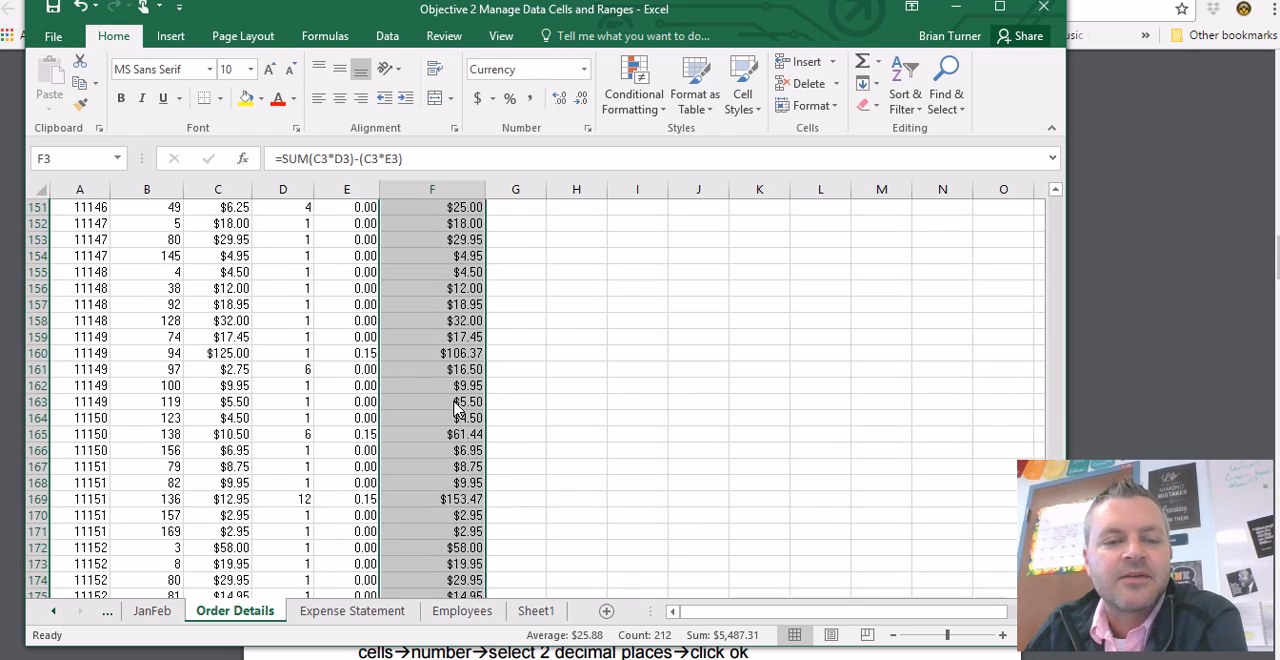
scroll(455, 408, "up", 20)
scroll(455, 408, "up", 20)
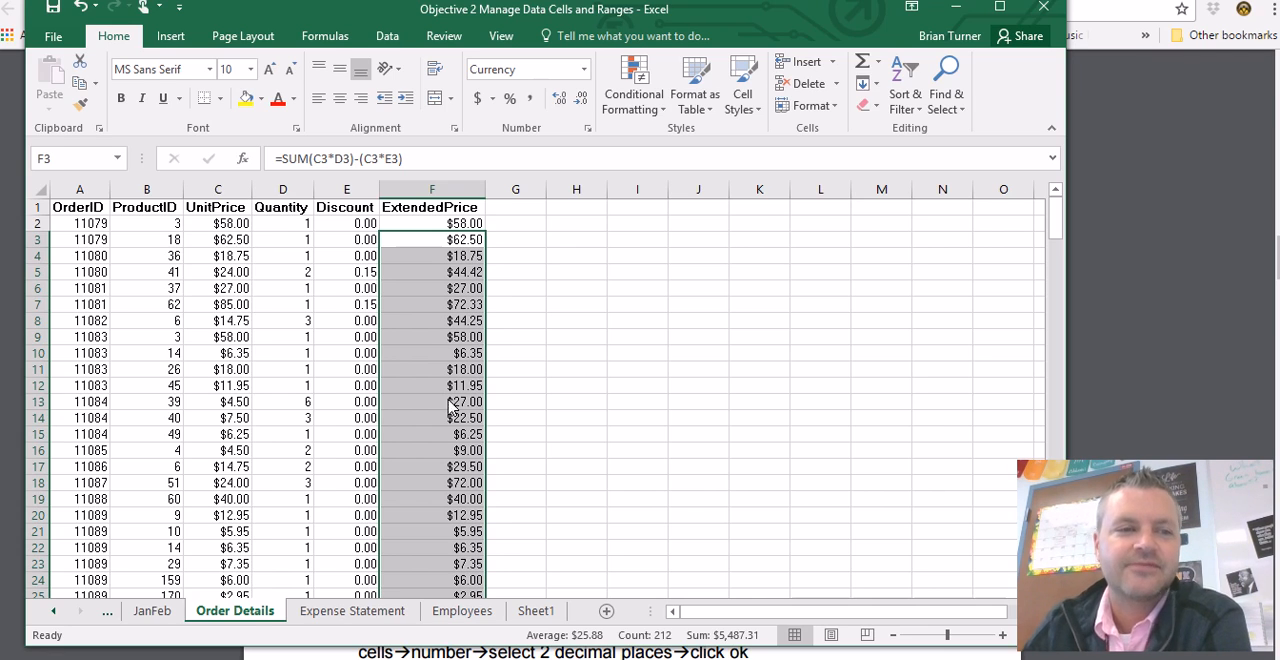
- Read the merge task in the PDF in Chrome, and apply Merge Across to A1:C1 on the Employees sheet in Excel
left_click(240, 658)
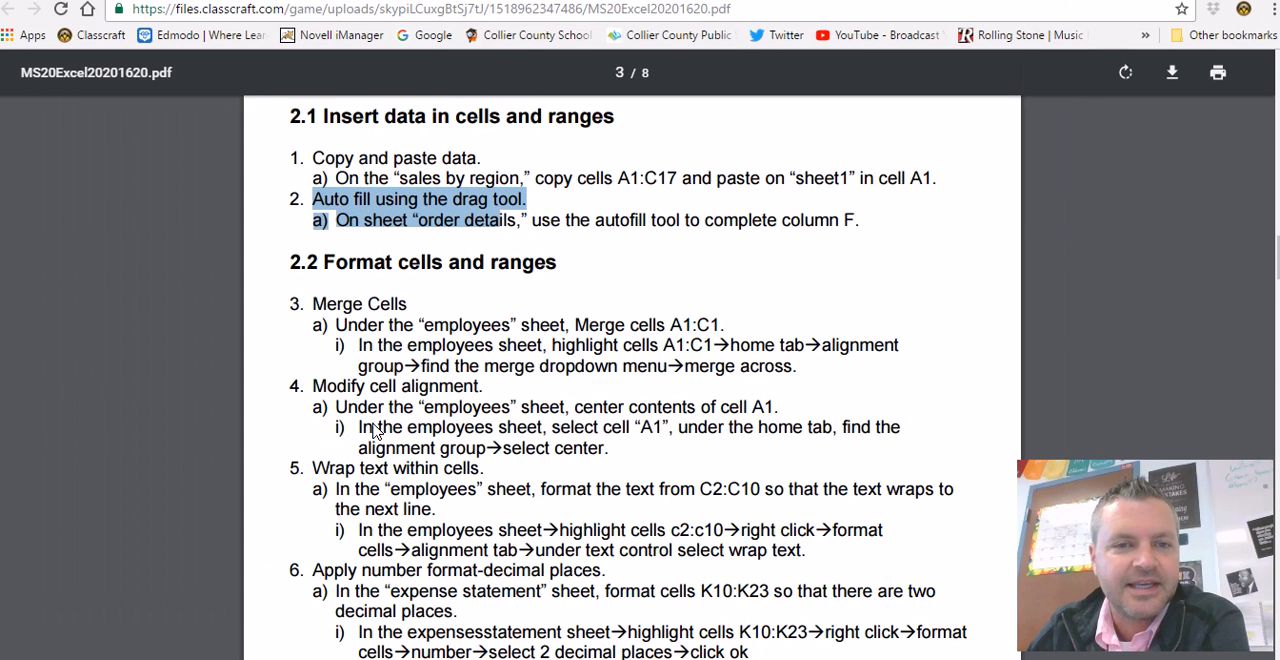
scroll(347, 308, "down", 1)
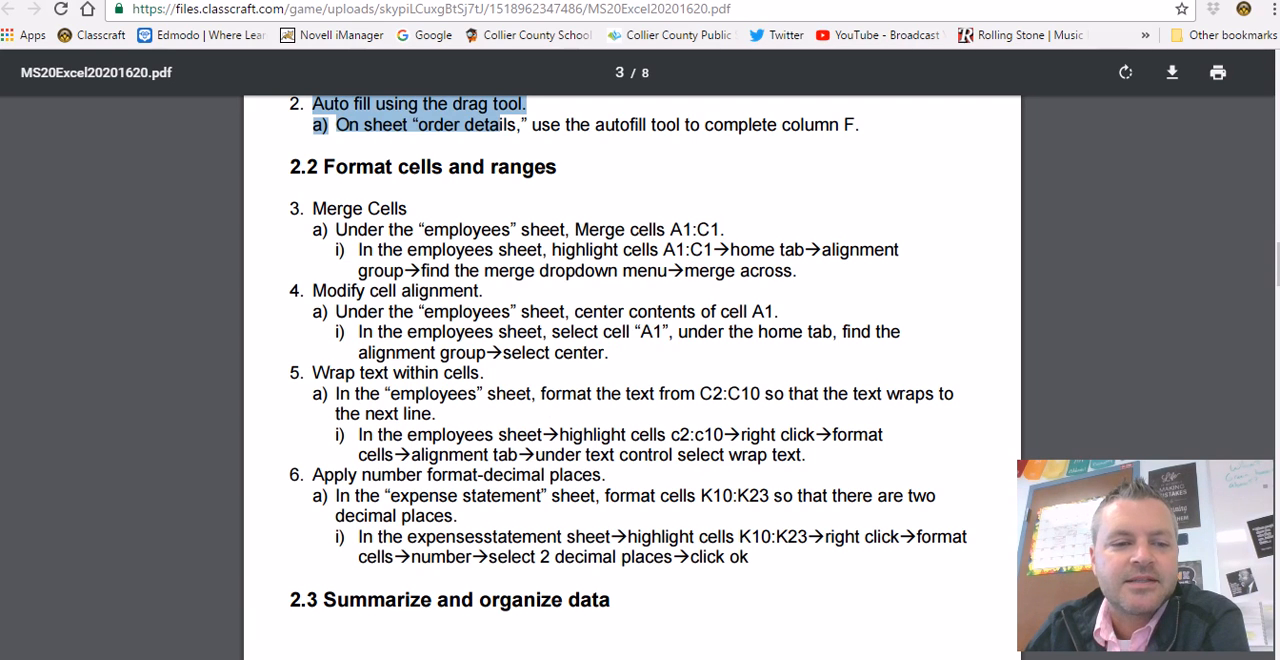
key("alt+Tab")
left_click(113, 611)
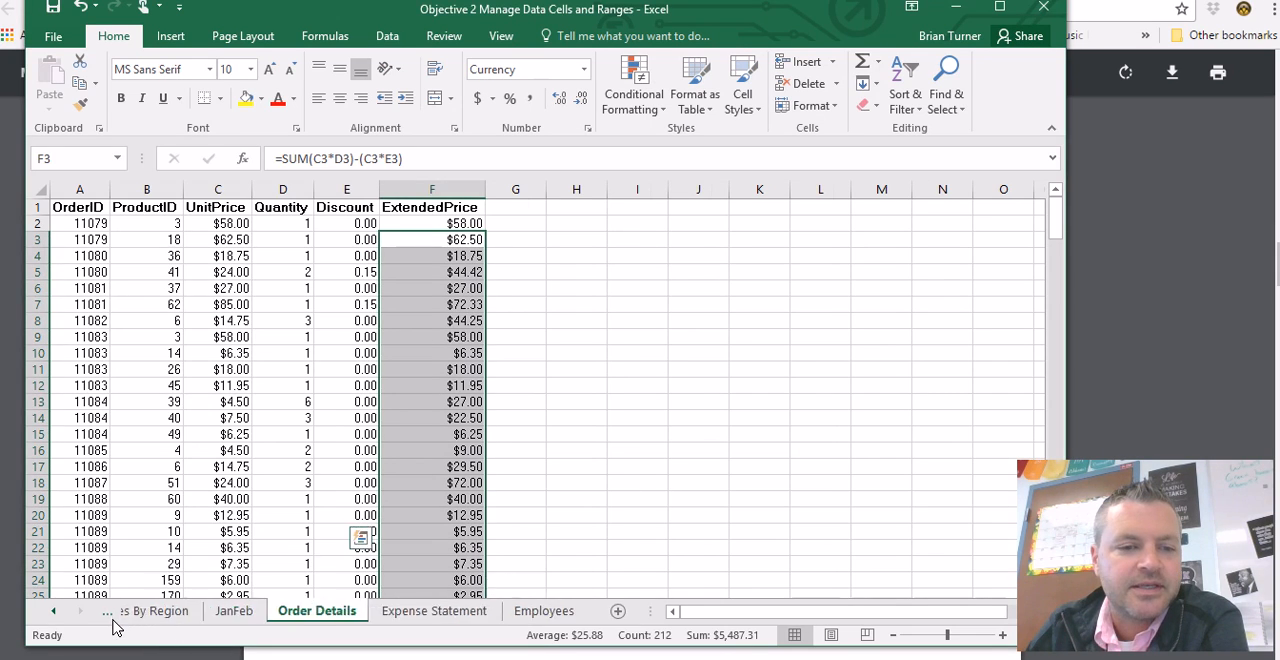
left_click(564, 611)
left_click_drag(116, 222, 478, 228)
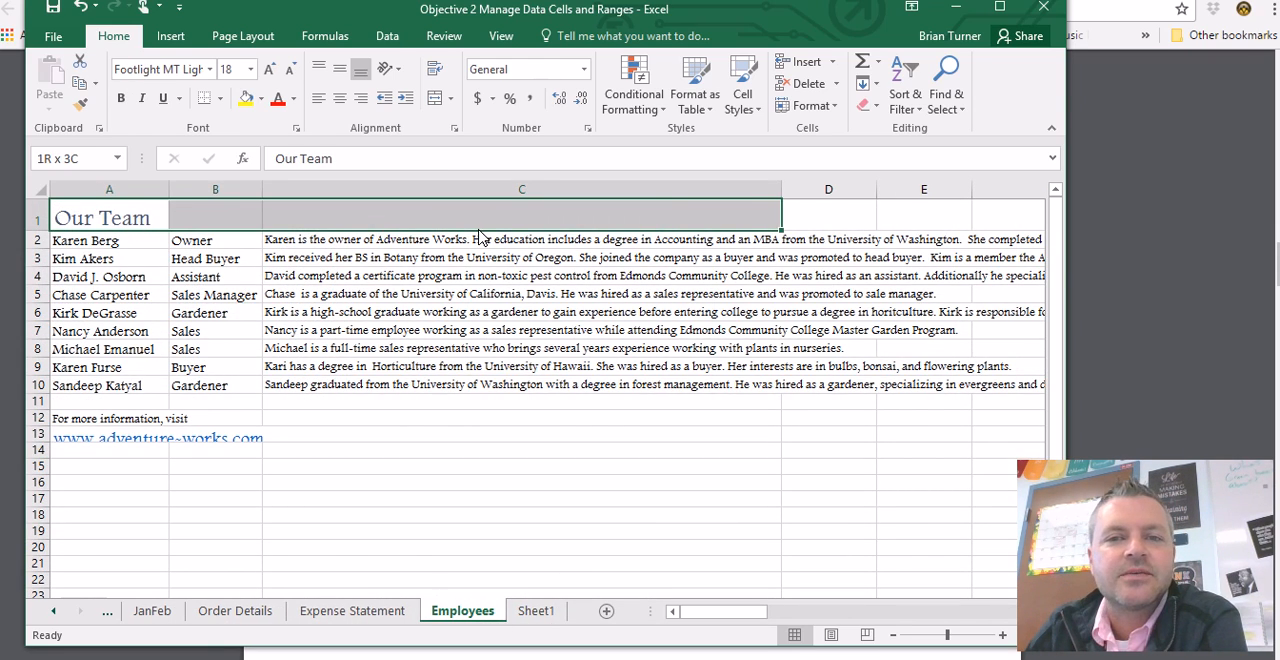
left_click(450, 98)
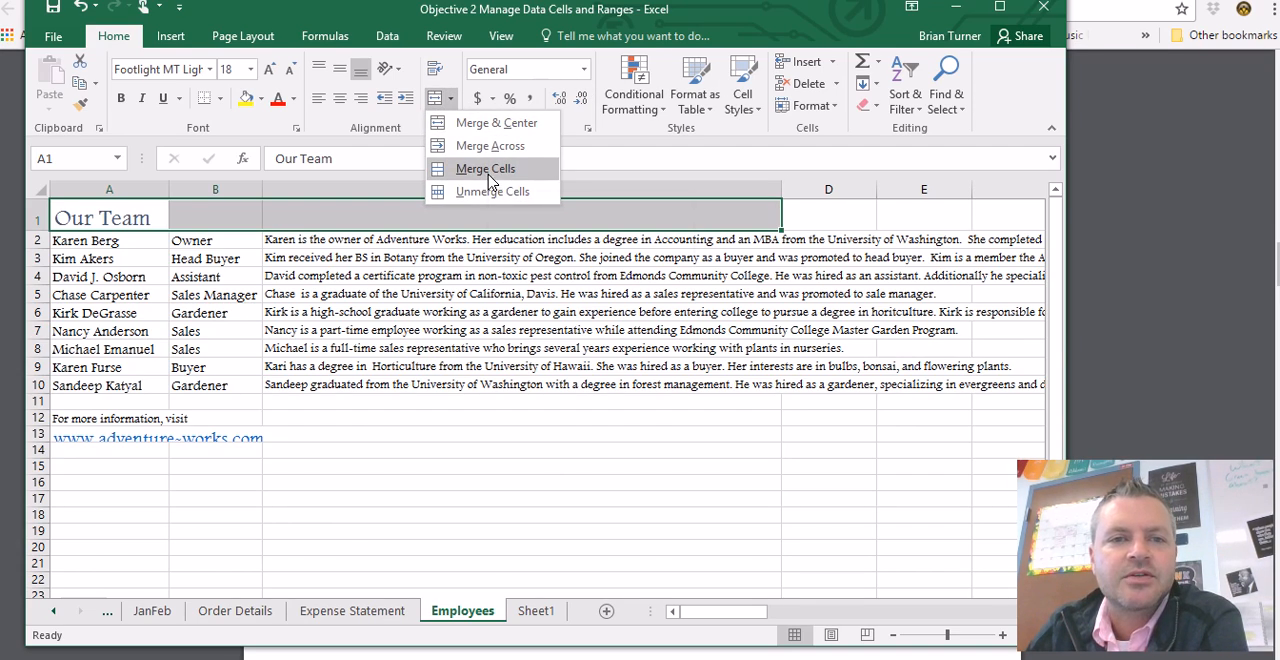
left_click(490, 146)
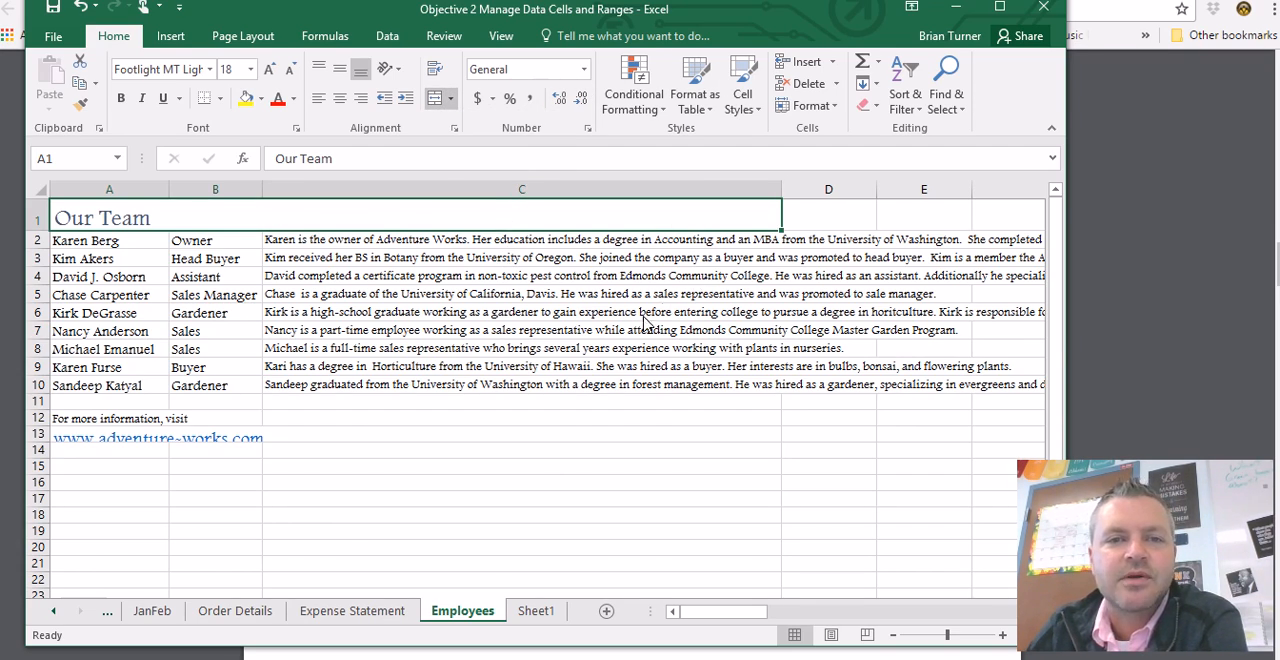
- Recheck the merge task in the PDF in Chrome, and apply Merge Cells and center alignment to the "Our Team" title in Excel
left_click(155, 645)
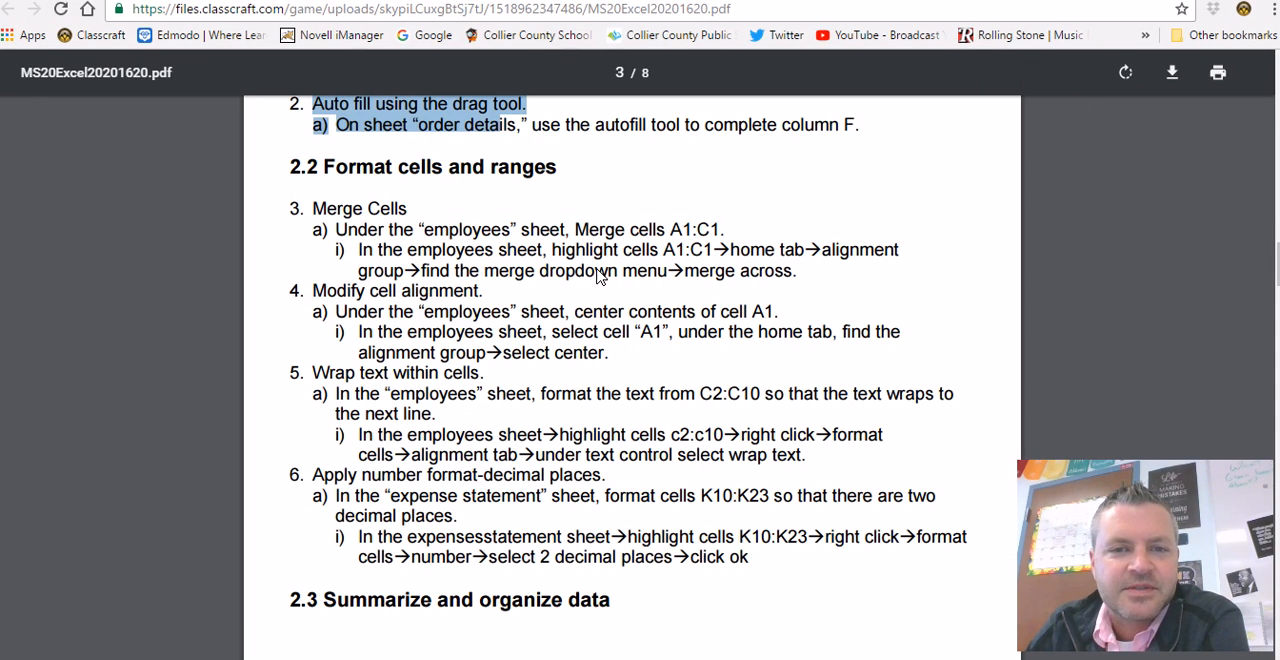
left_click_drag(685, 272, 790, 287)
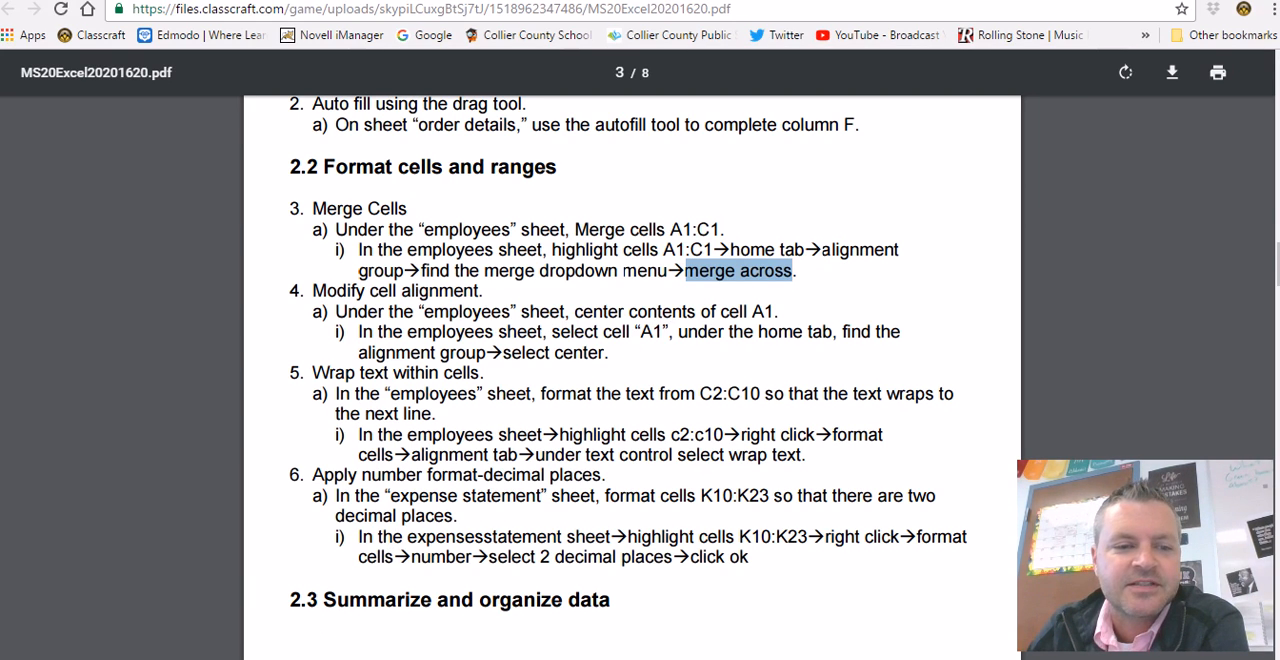
key("alt+Tab")
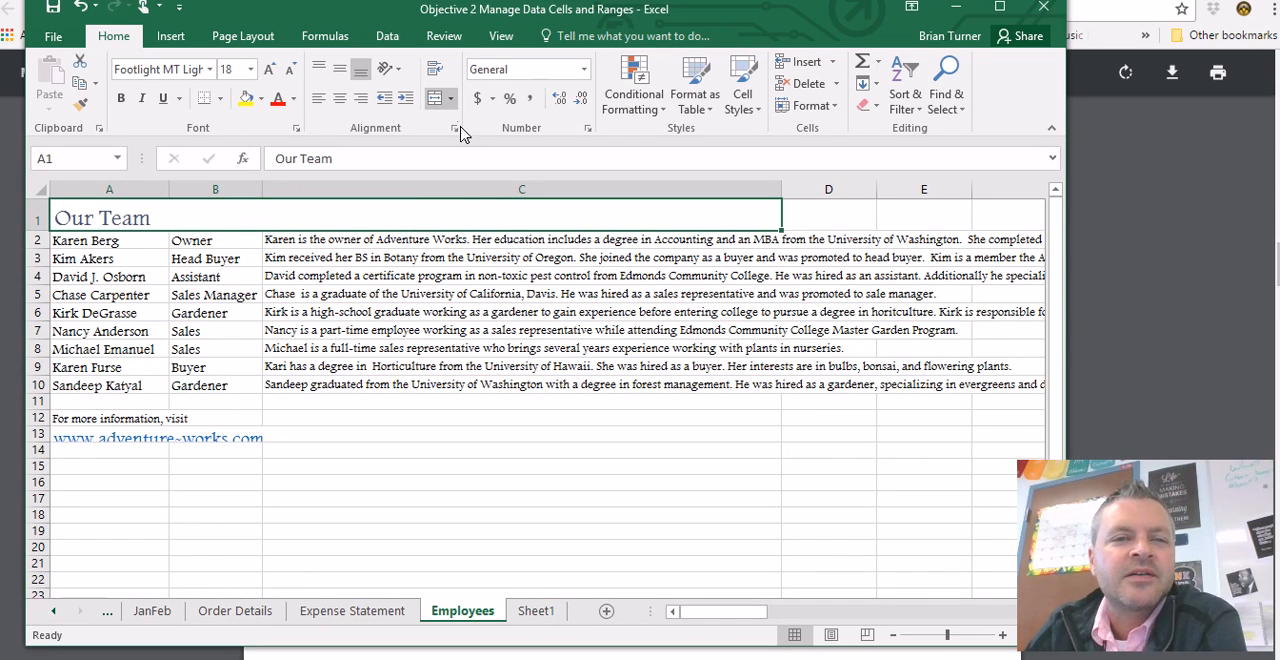
left_click(450, 98)
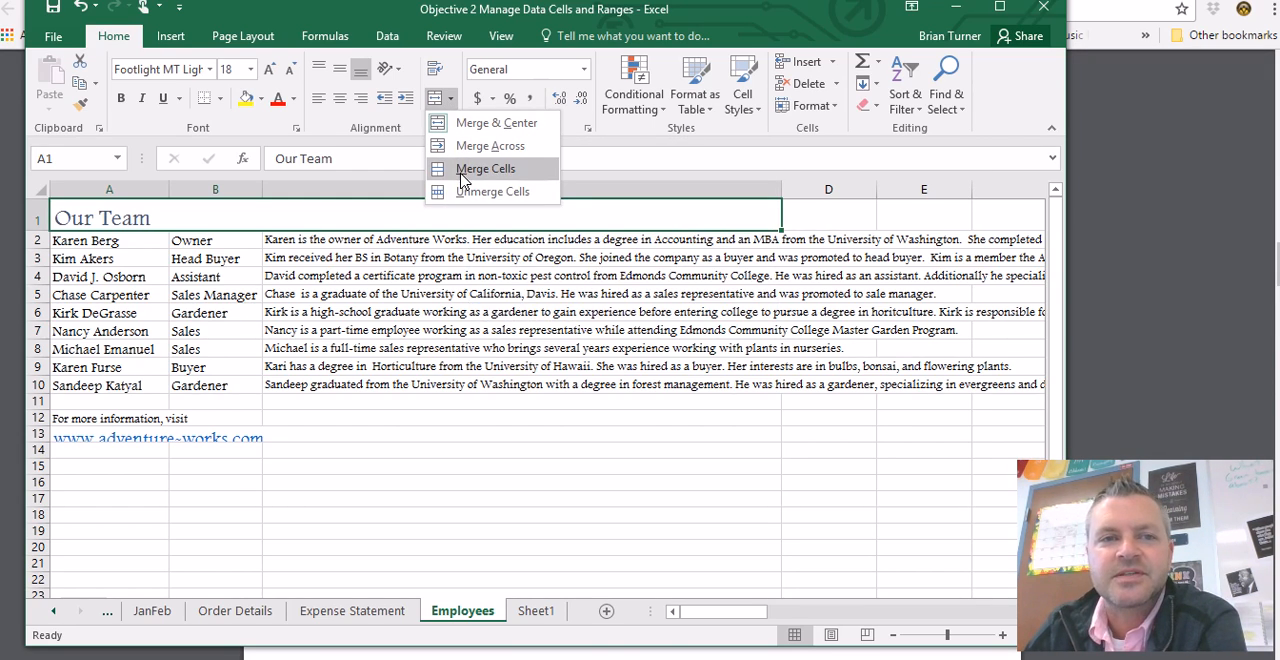
left_click(485, 168)
left_click(340, 98)
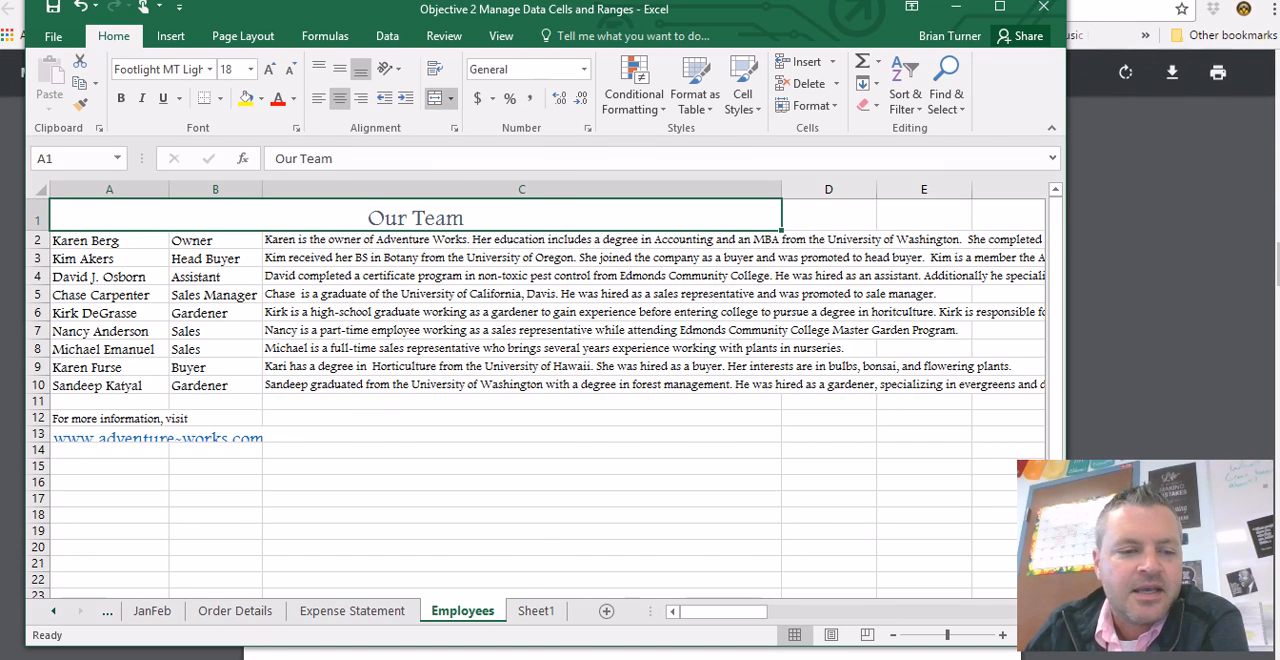
left_click(272, 658)
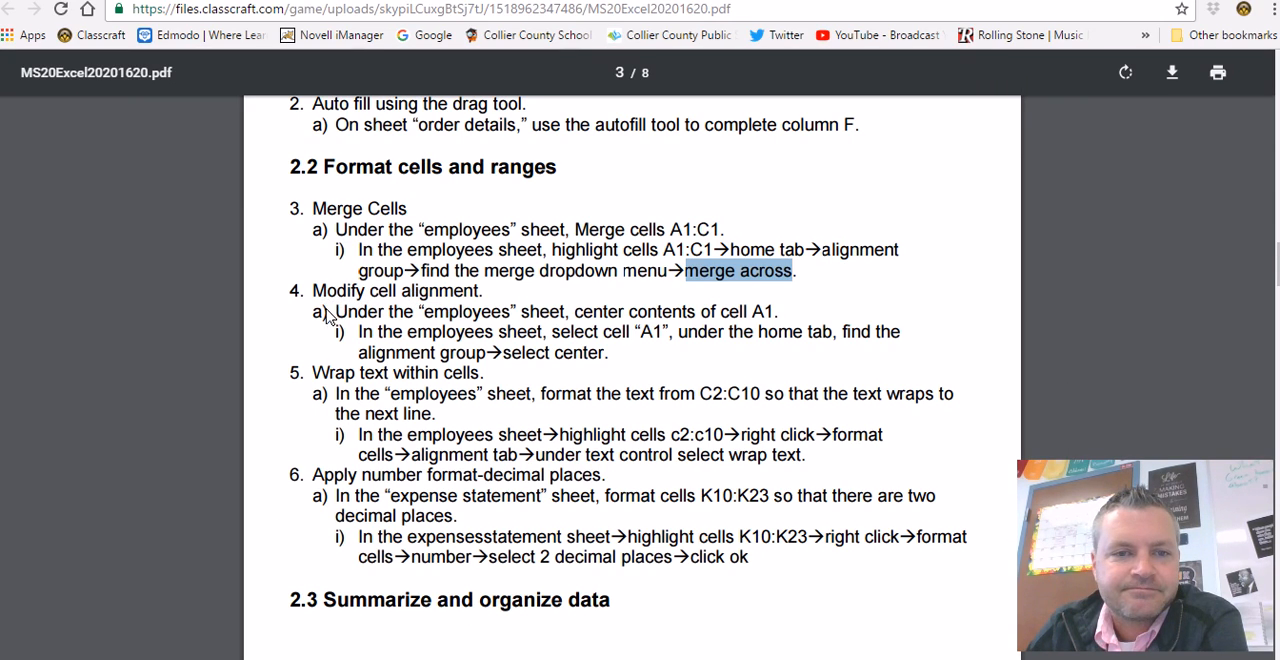
- Read the wrap text task in the PDF in Chrome, and wrap the text in C2:C10 on the Employees sheet in Excel
left_click_drag(313, 376, 517, 394)
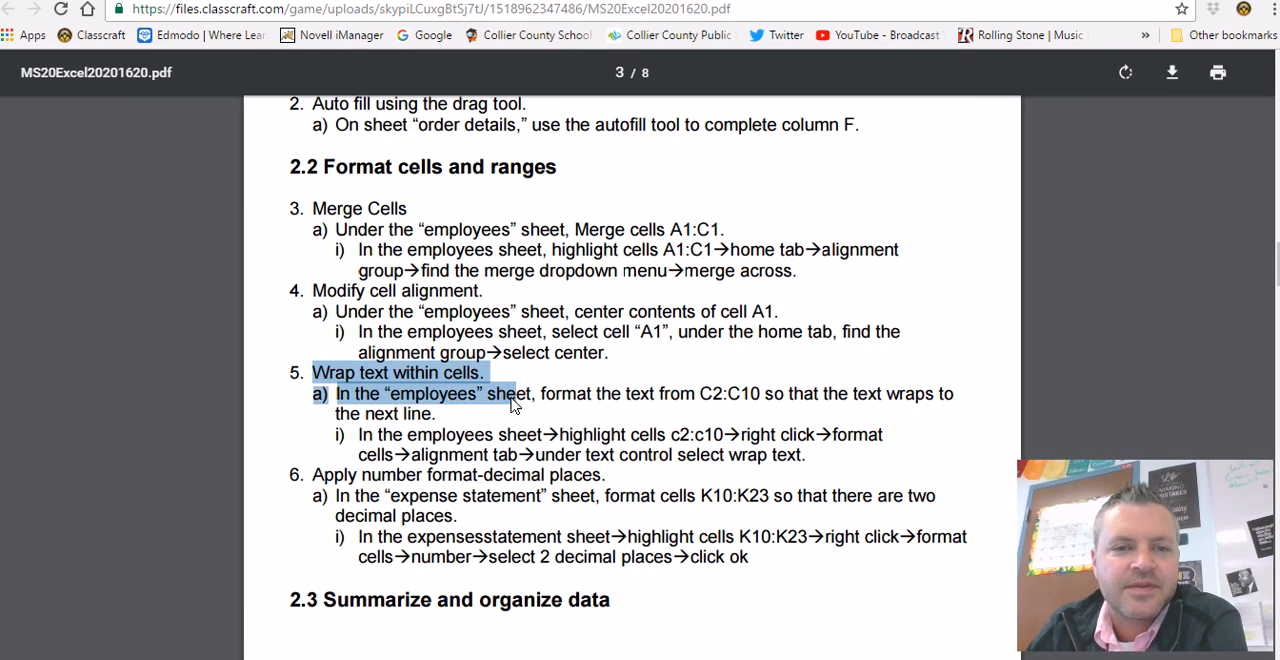
scroll(512, 402, "down", 1)
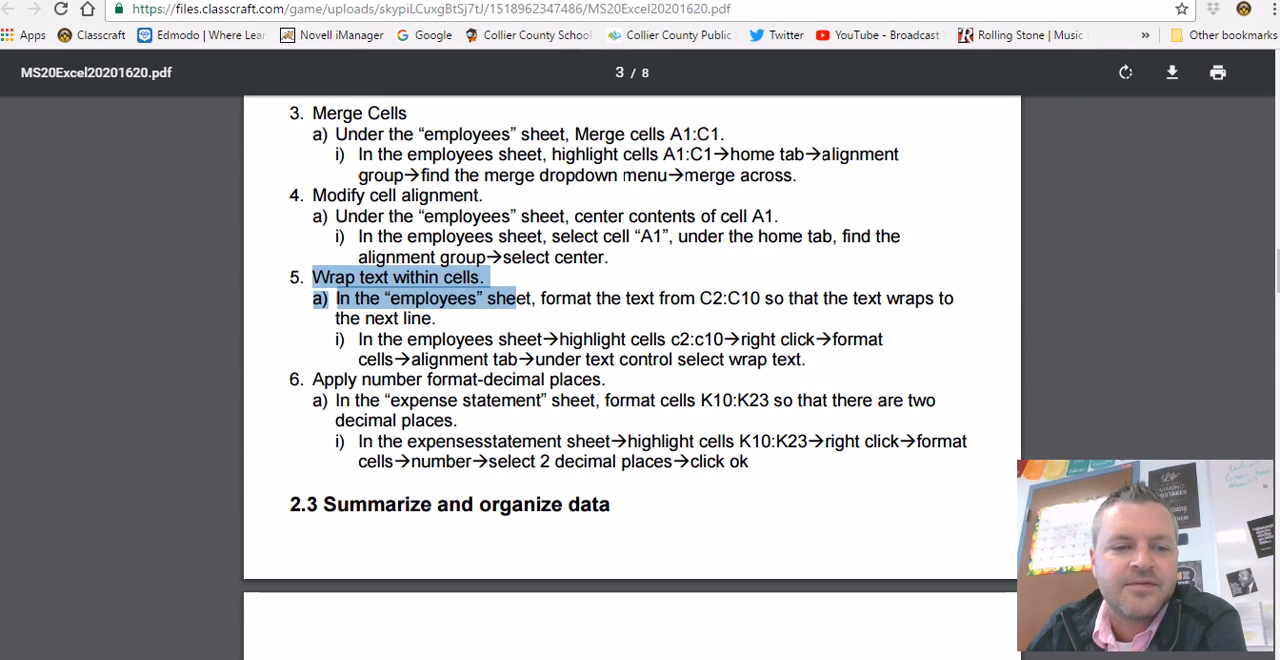
left_click(345, 658)
left_click(463, 242)
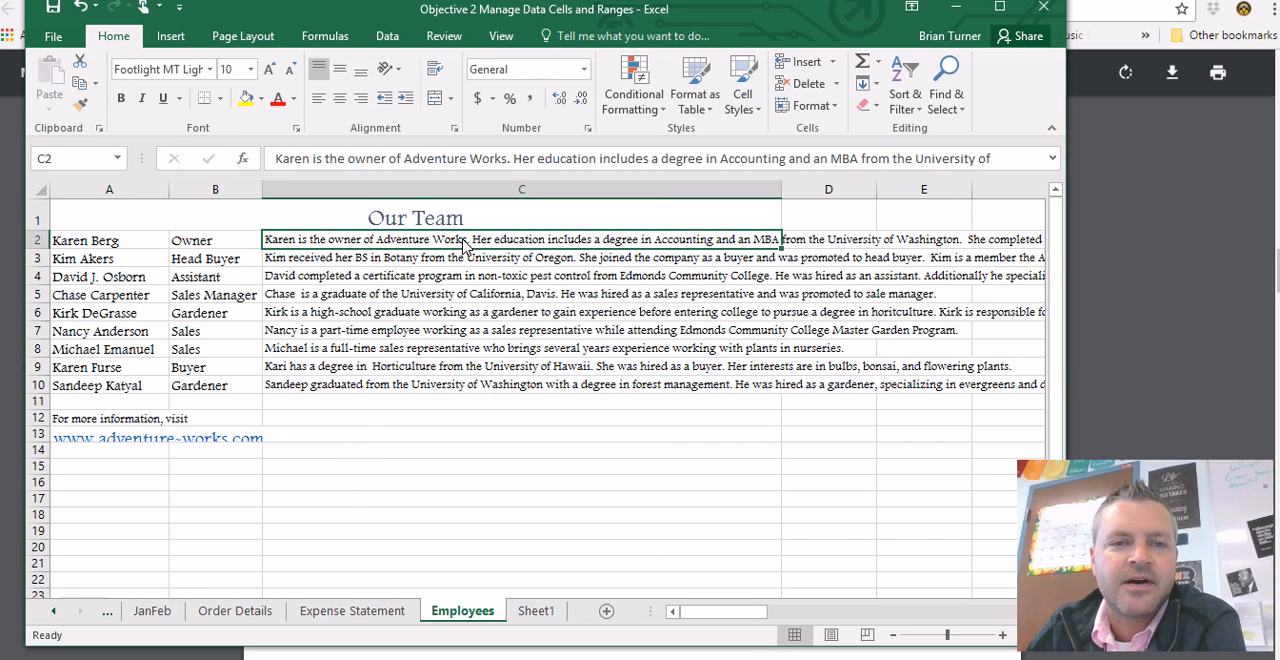
left_click_drag(463, 242, 480, 388)
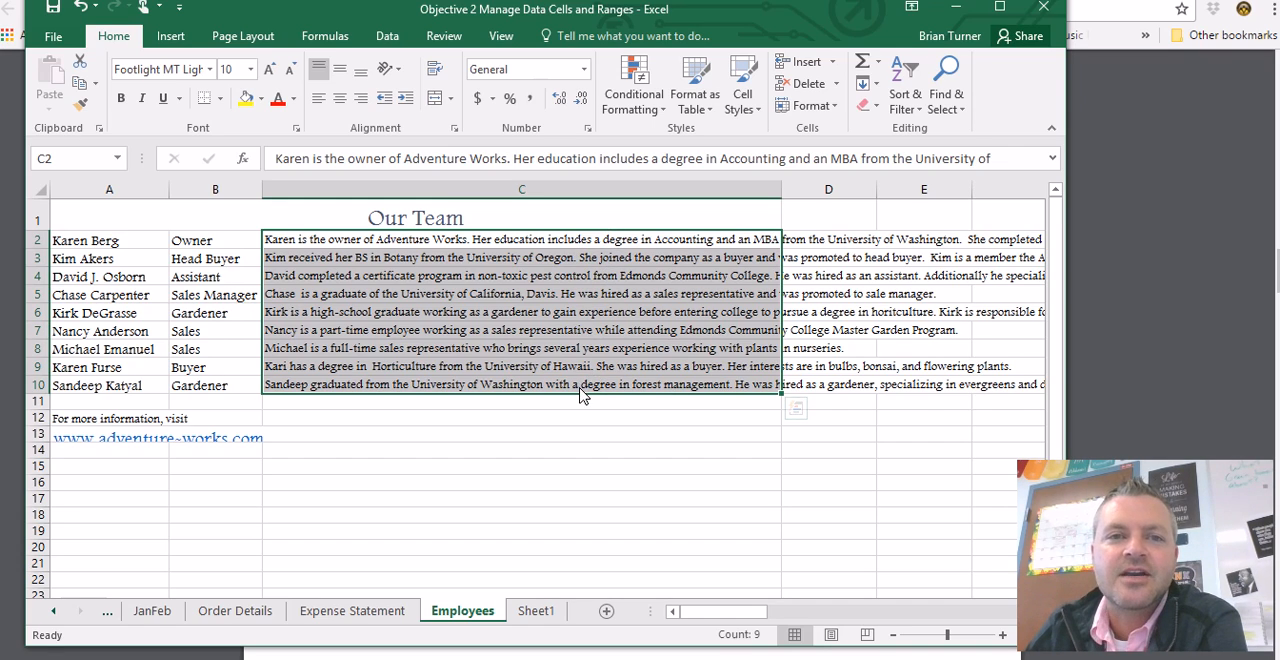
left_click(438, 70)
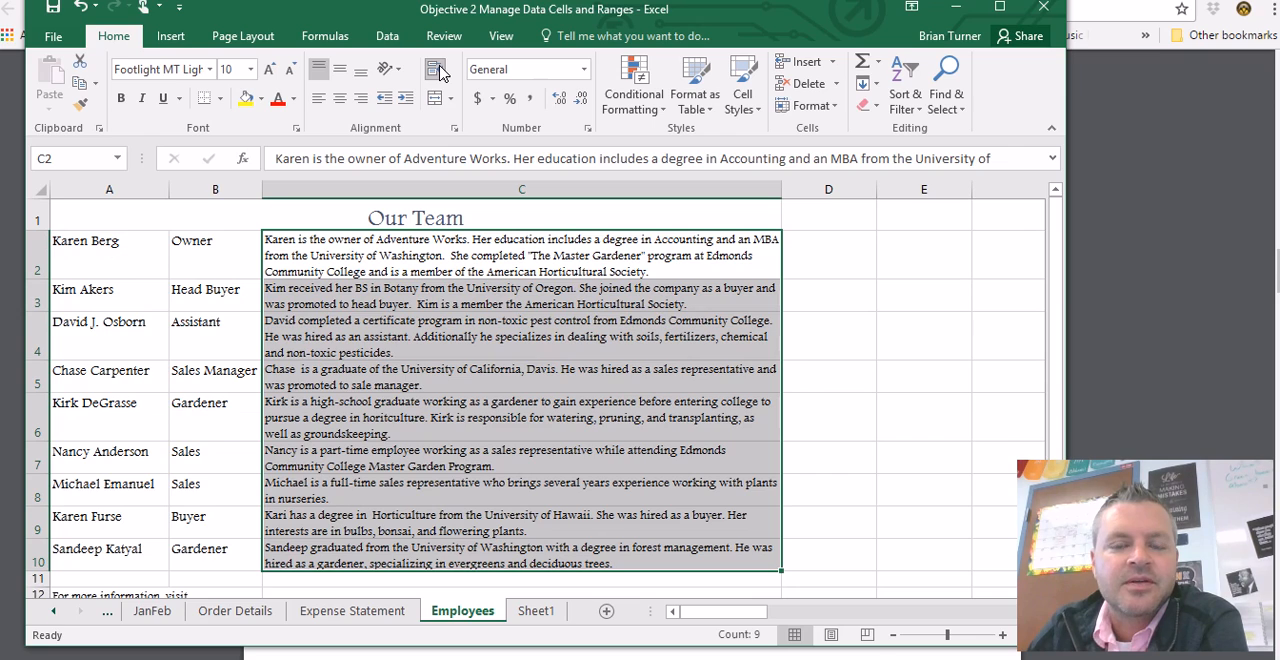
- Check the Wrap text option for C2:C10 in the Format Cells alignment settings, and close them without making changes
right_click(541, 338)
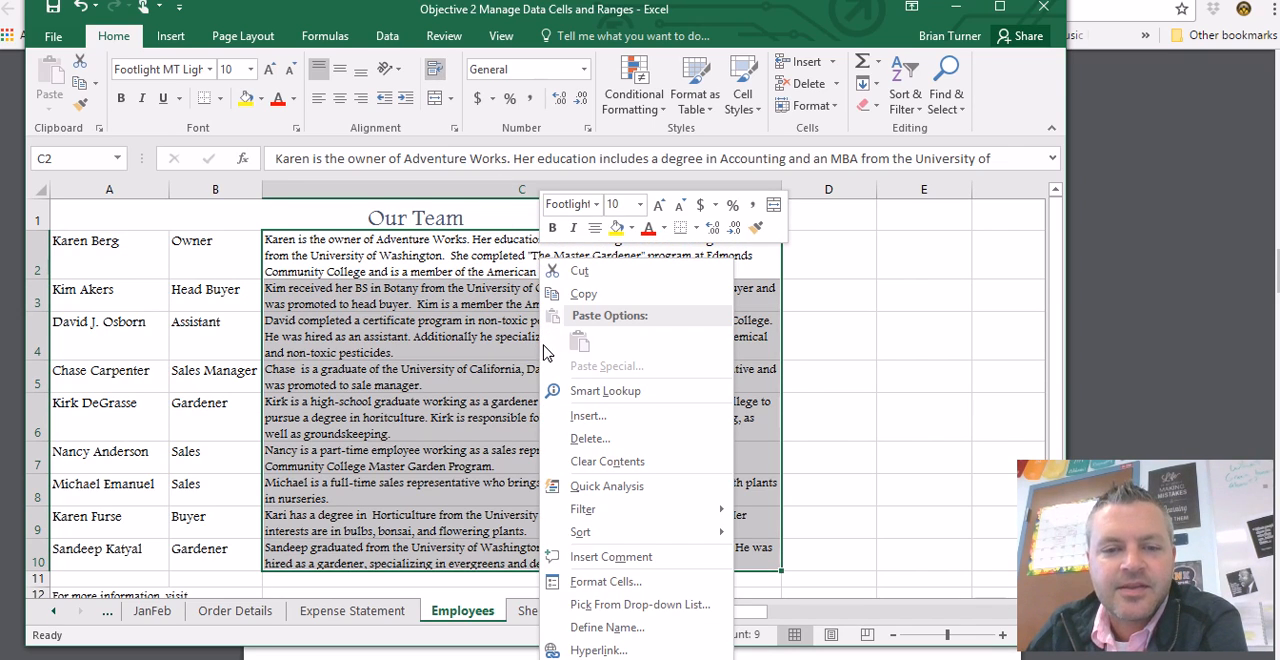
left_click(585, 584)
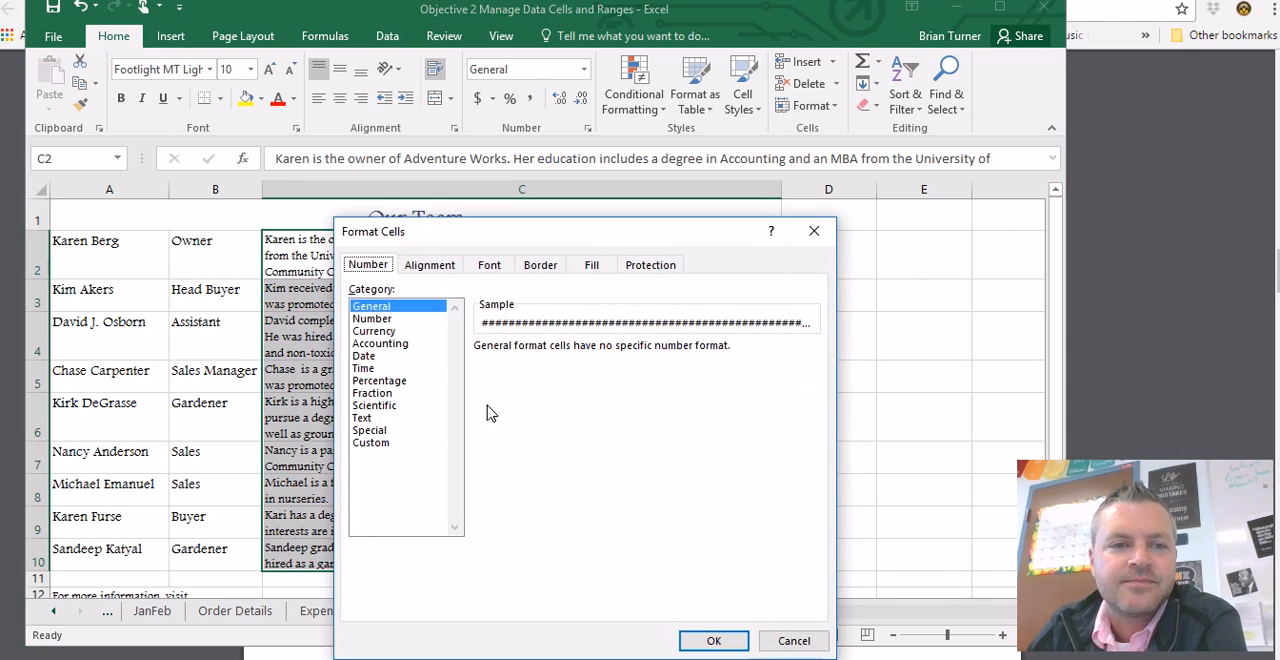
left_click_drag(492, 237, 501, 130)
left_click(440, 158)
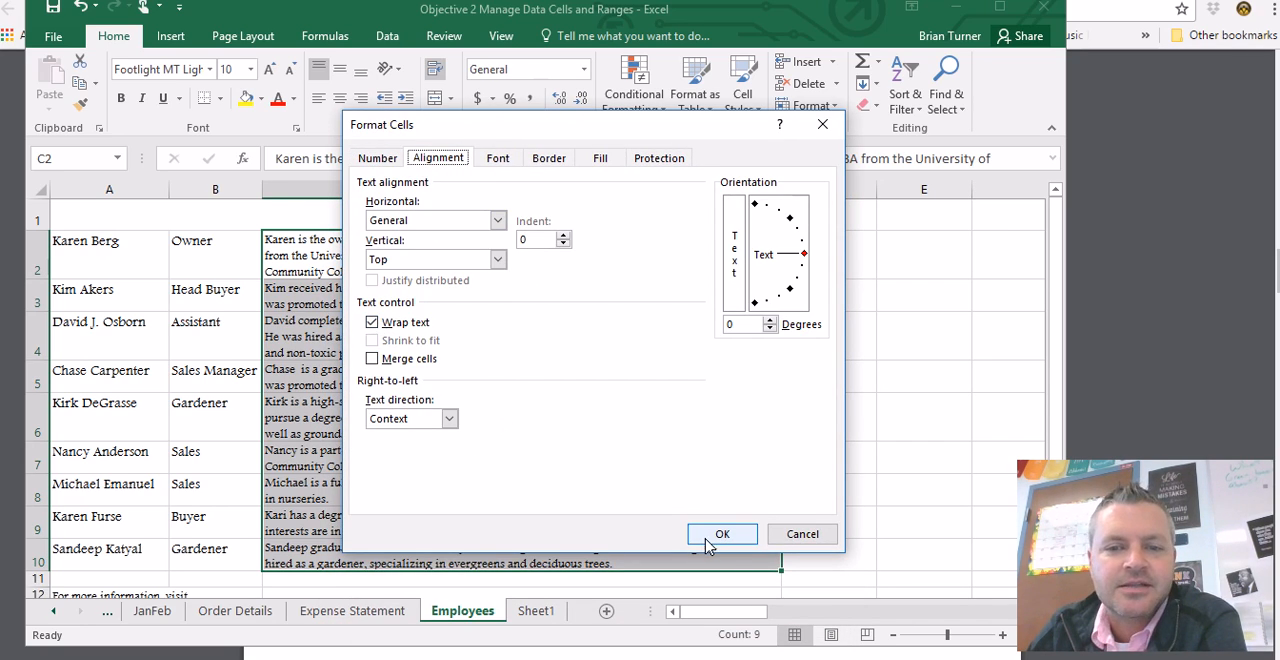
left_click(789, 534)
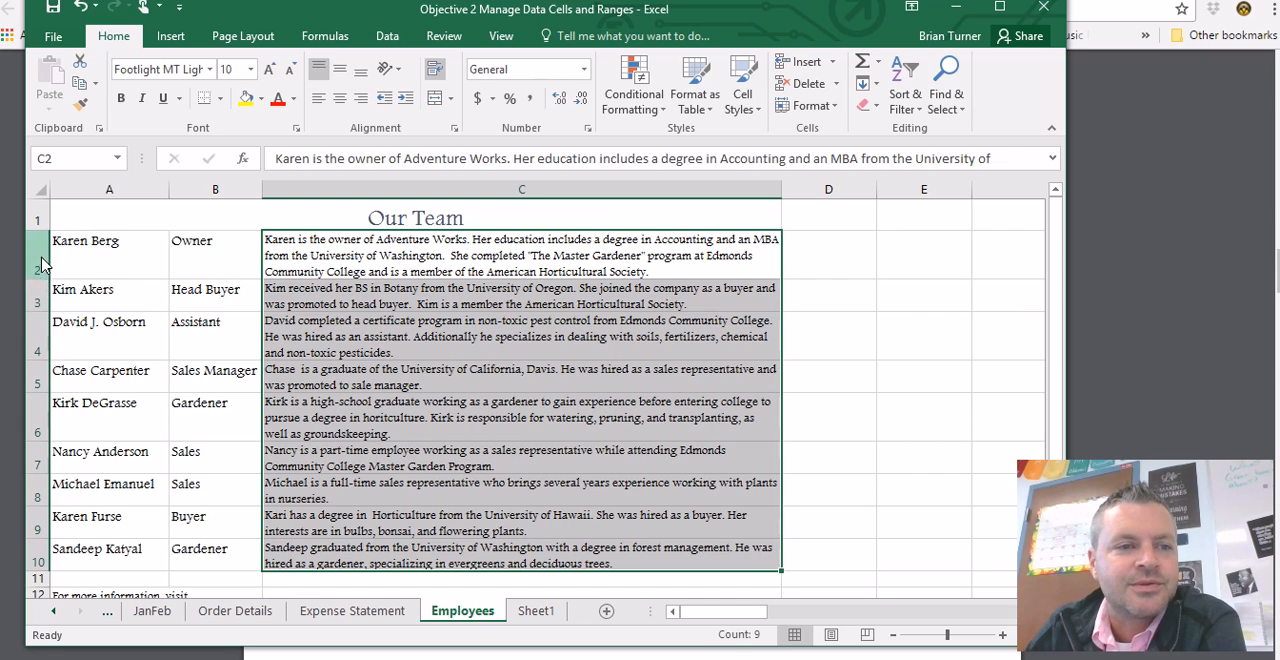
left_click(380, 258)
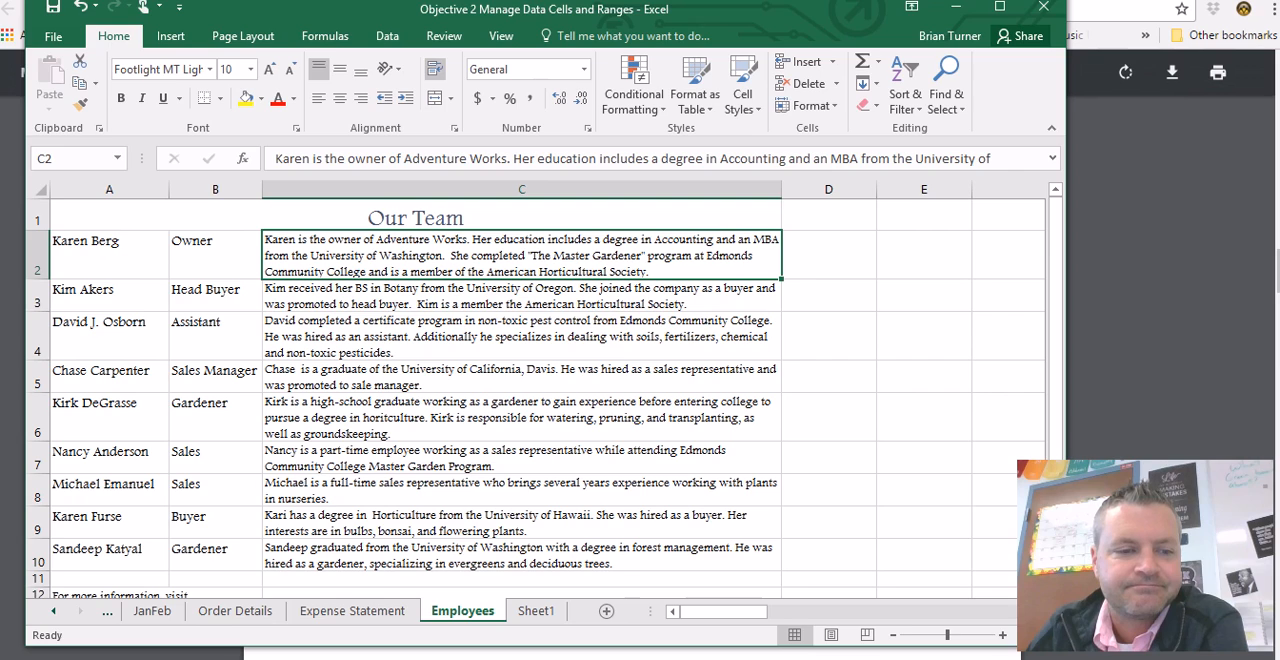
- Read the decimal places task in the PDF in Chrome, and open the Expense Statement sheet in Excel
left_click(182, 658)
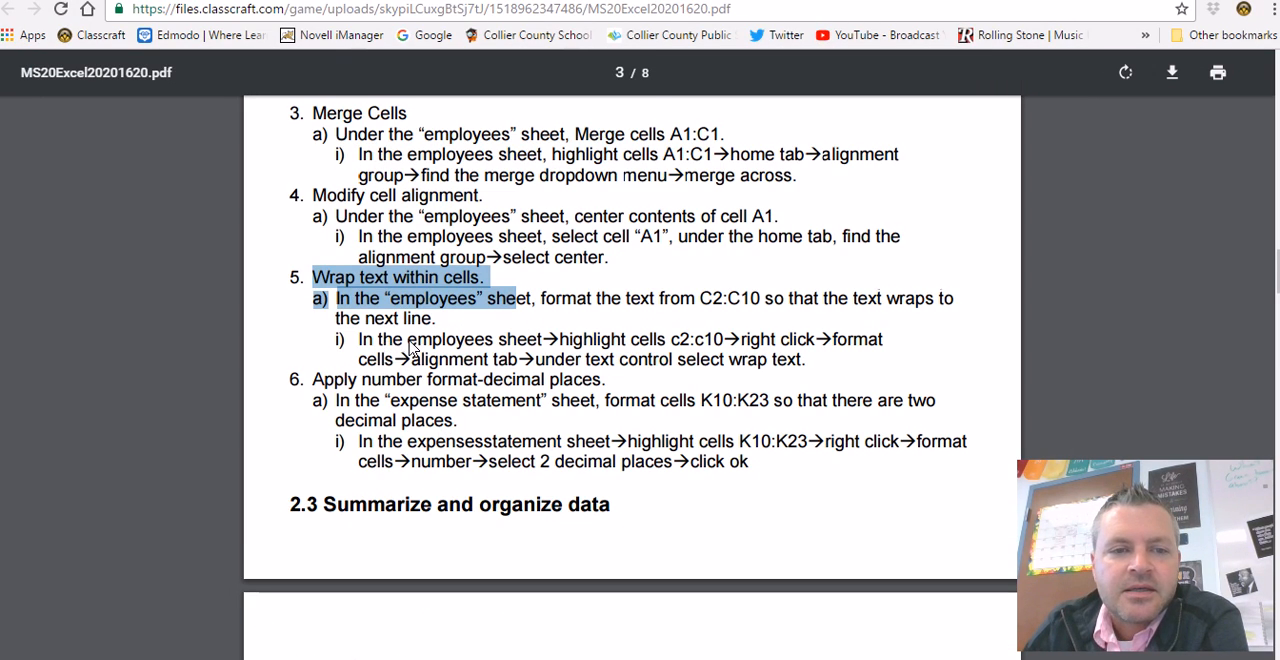
scroll(395, 342, "down", 1)
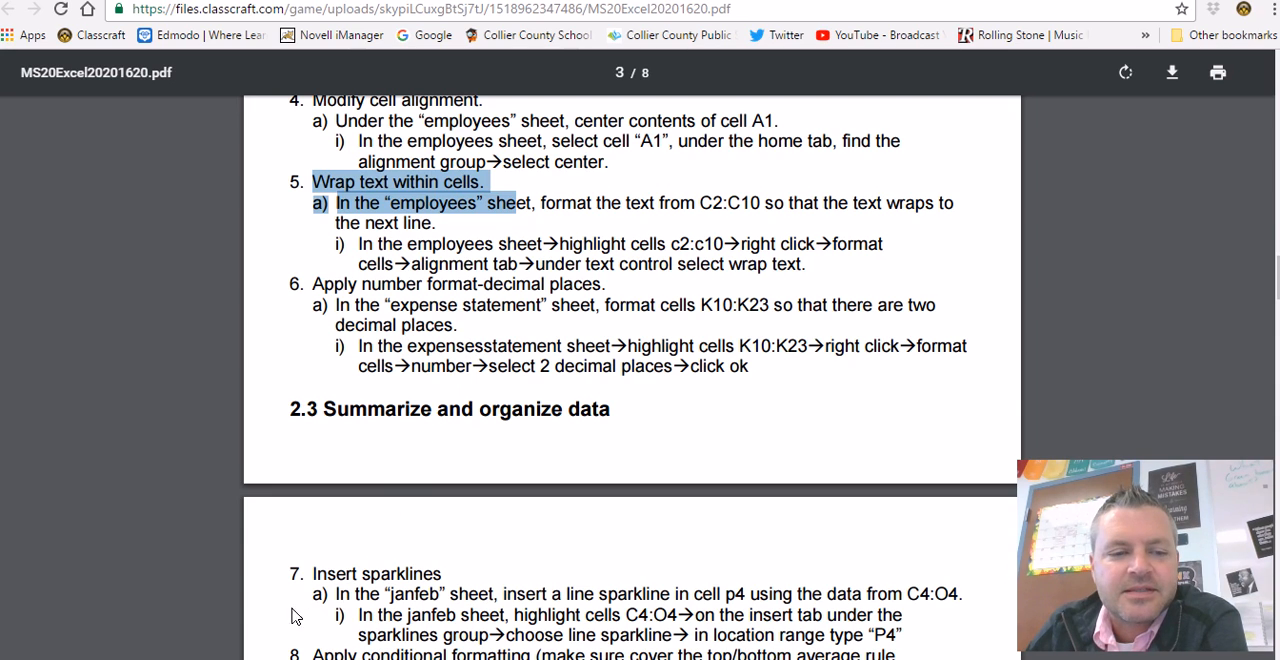
mouse_move(220, 659)
left_click(220, 595)
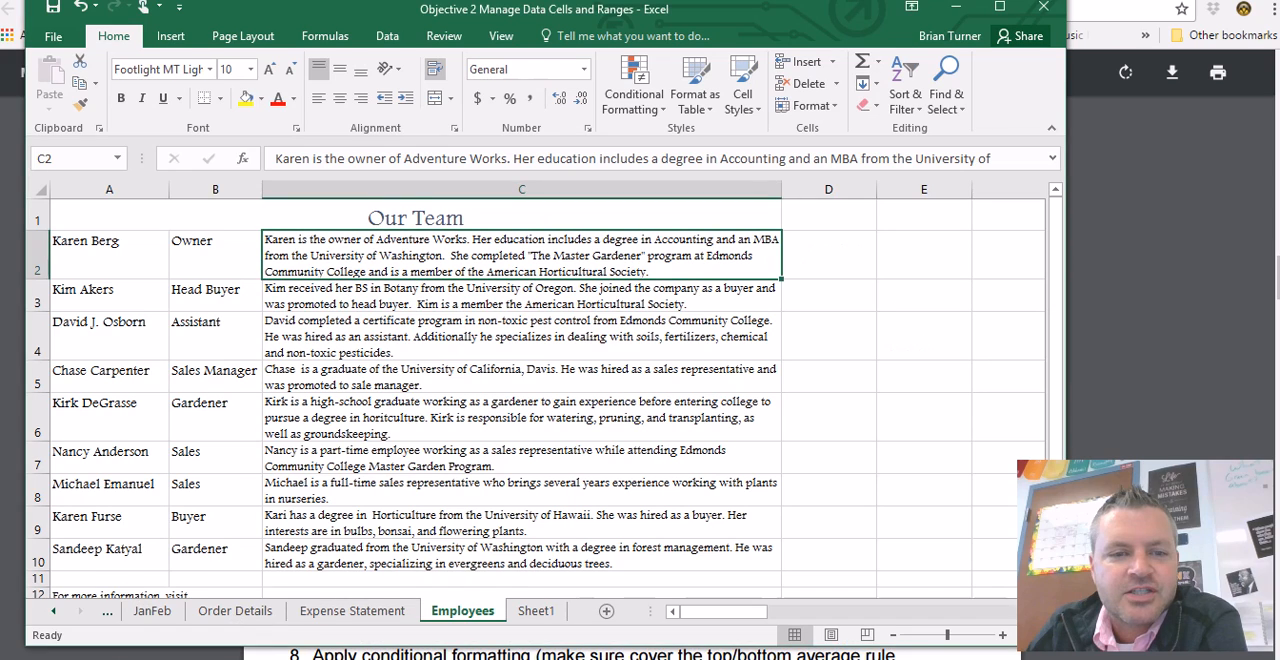
left_click(340, 612)
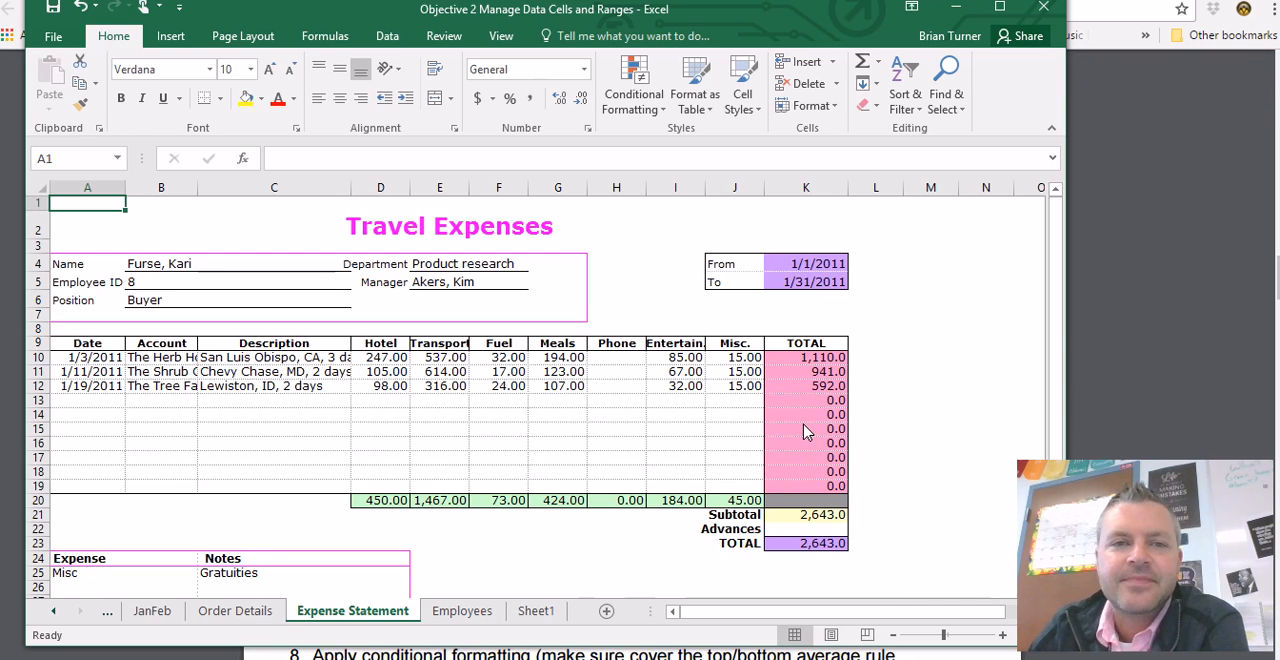
- Format the TOTAL cells K10:K23 to show two decimal places, trying both increasing and decreasing the decimals
left_click(563, 100)
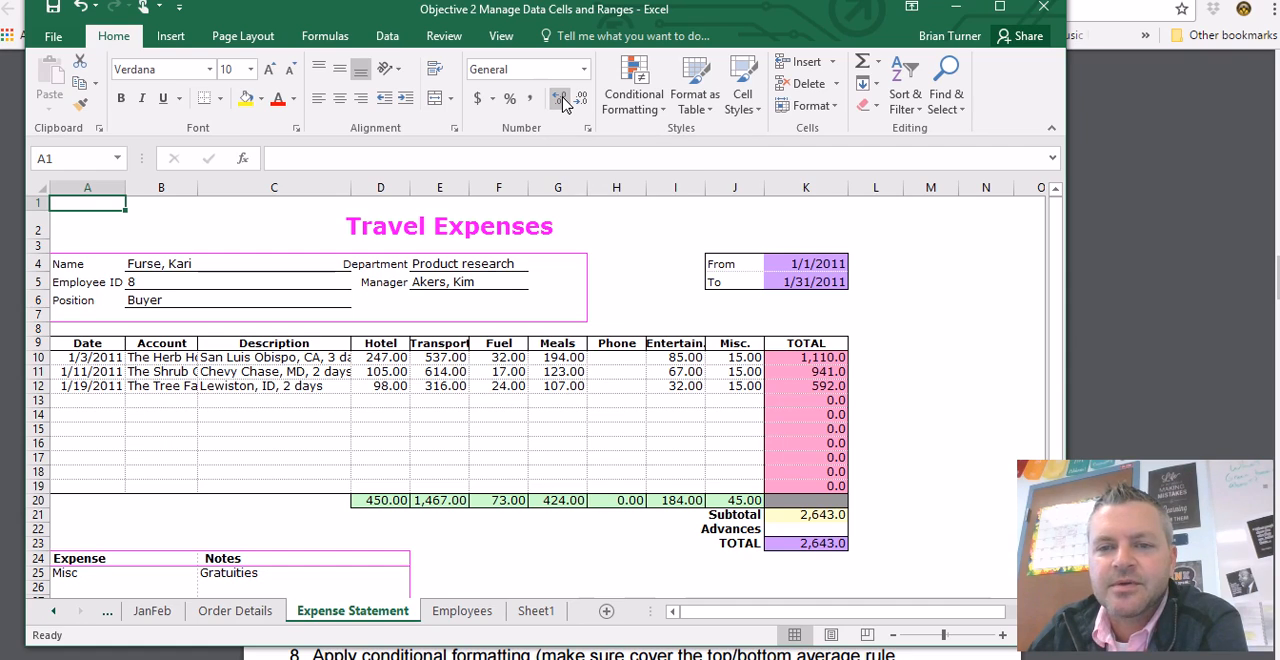
left_click_drag(818, 370, 815, 562)
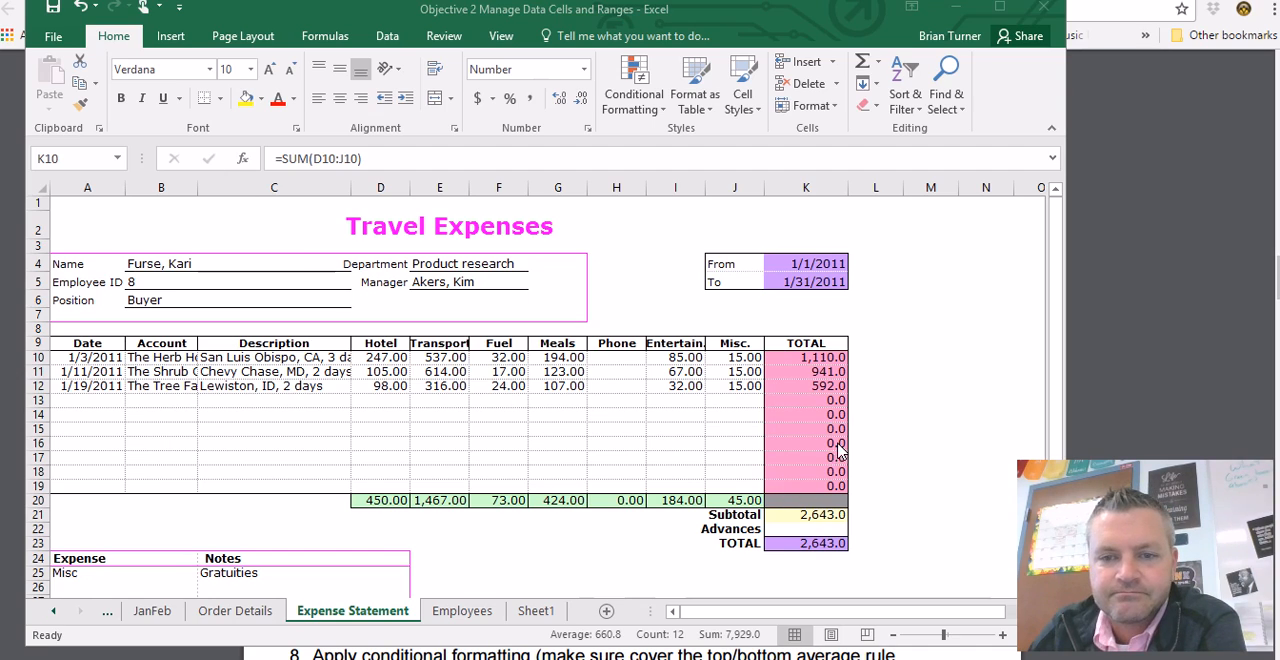
left_click(558, 101)
left_click(560, 101)
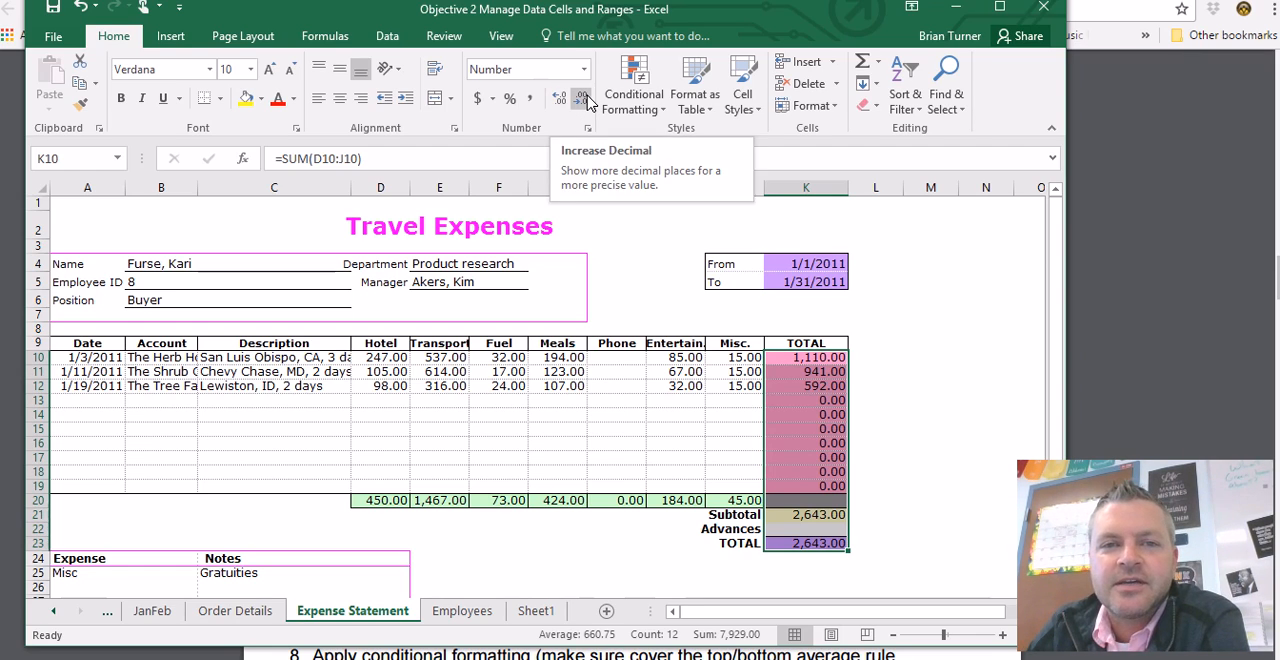
left_click(585, 100)
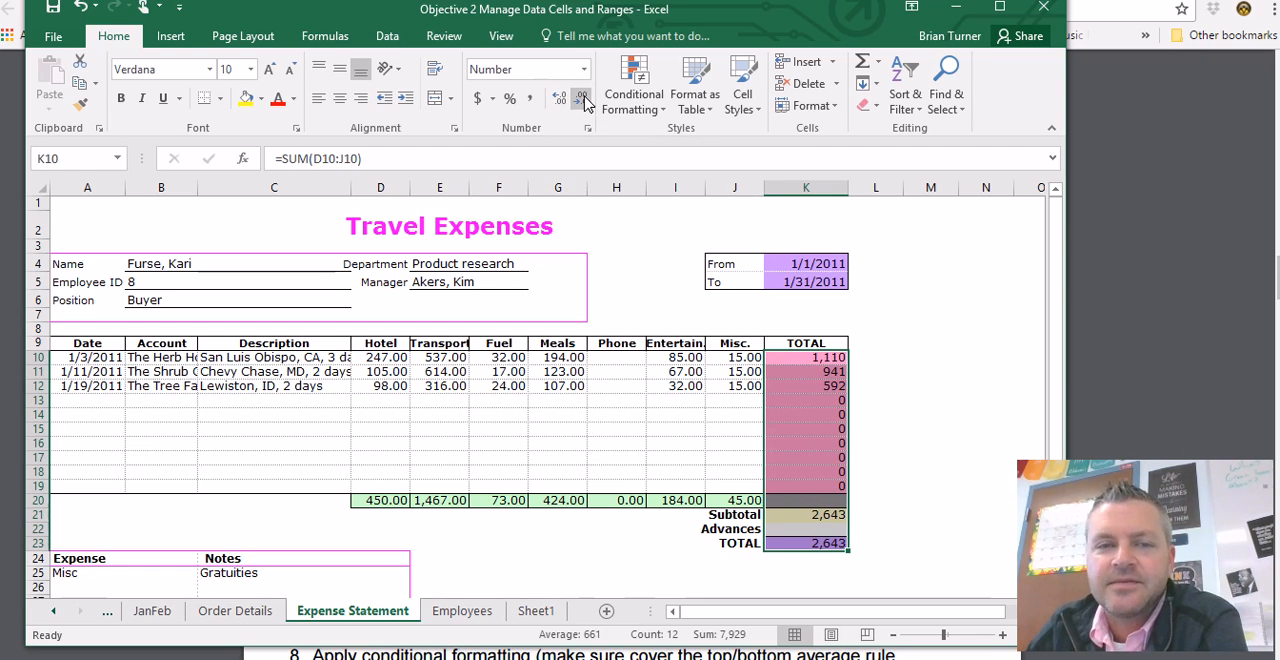
left_click(560, 101)
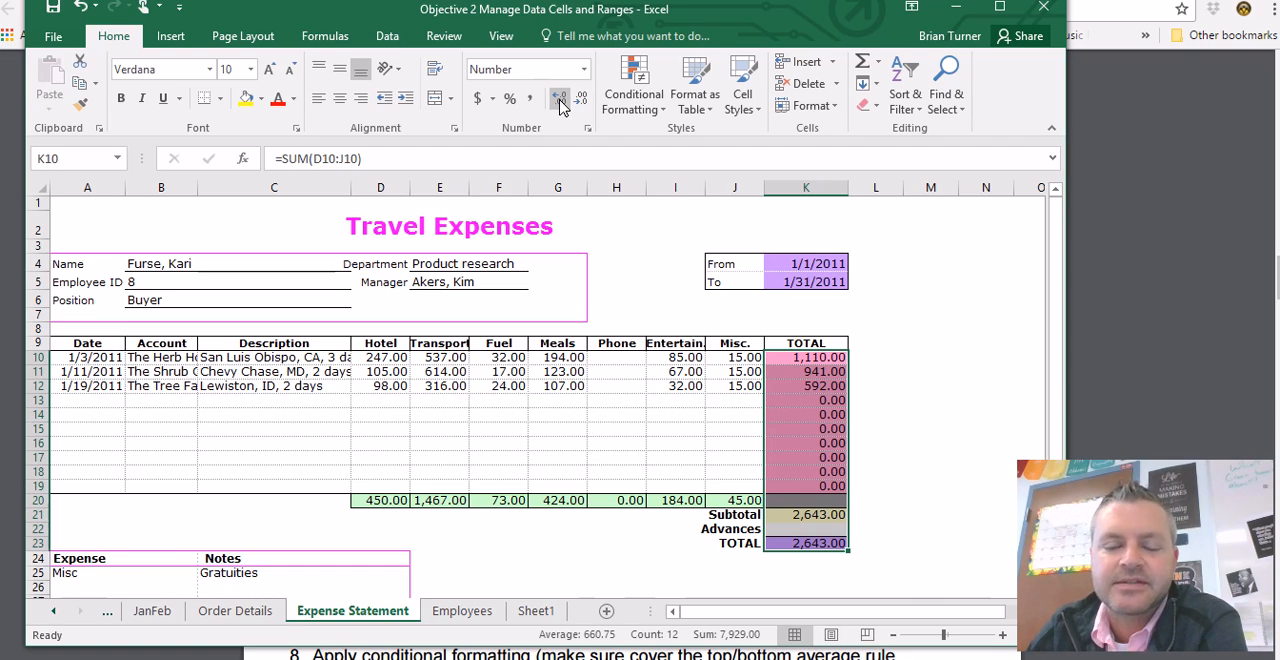
- Review the Number category's decimal places for K10:K23 in Format Cells, accept the settings and deselect the range
right_click(800, 392)
left_click(866, 301)
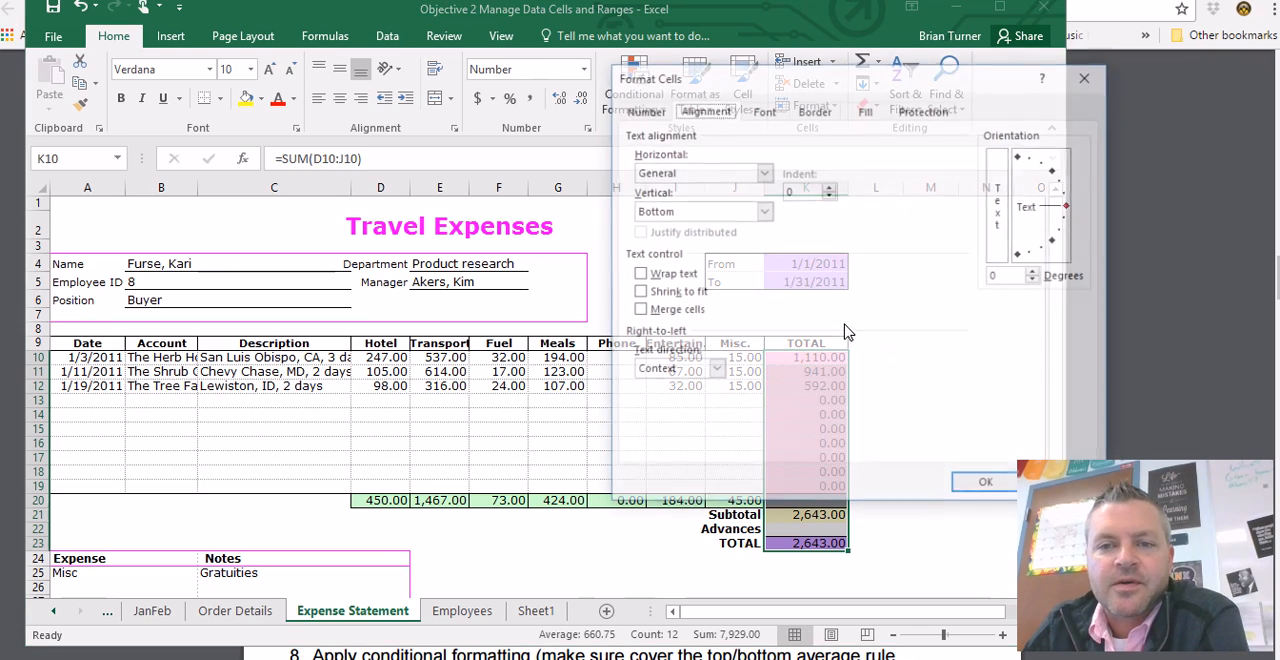
left_click(650, 112)
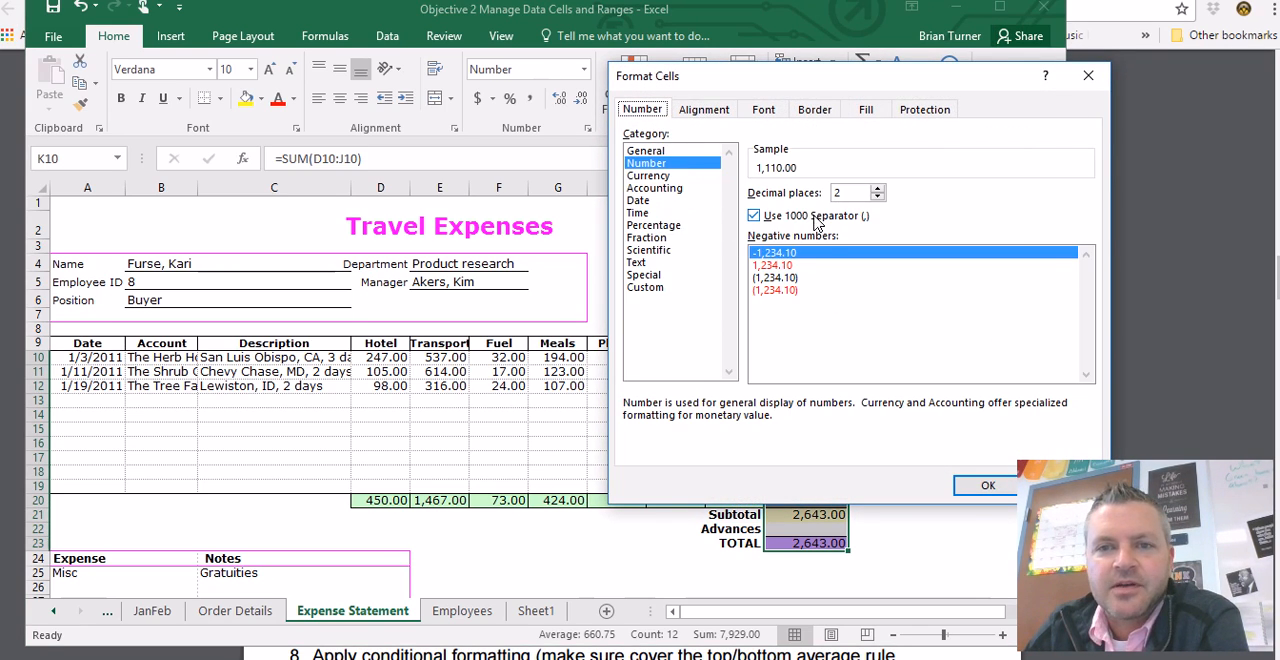
left_click_drag(988, 75, 781, 119)
left_click(851, 497)
left_click(918, 474)
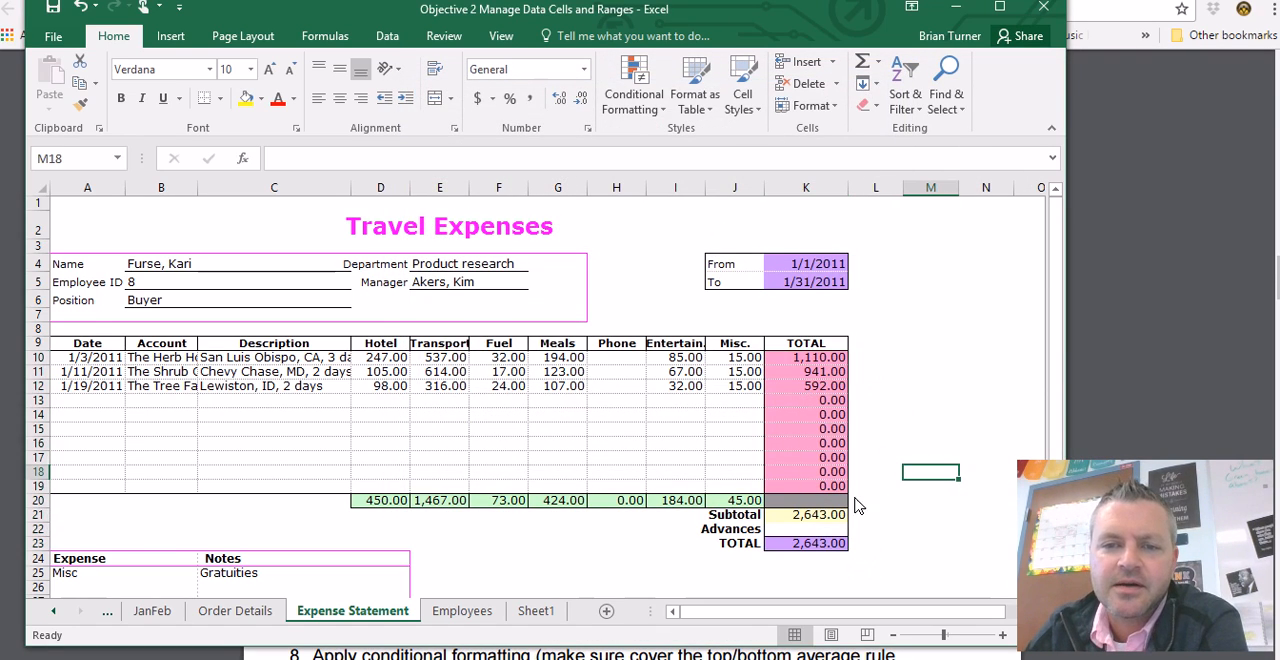
- Read the sparkline task in the PDF in Chrome, and open the JanFeb sheet in Excel
key("alt+Tab")
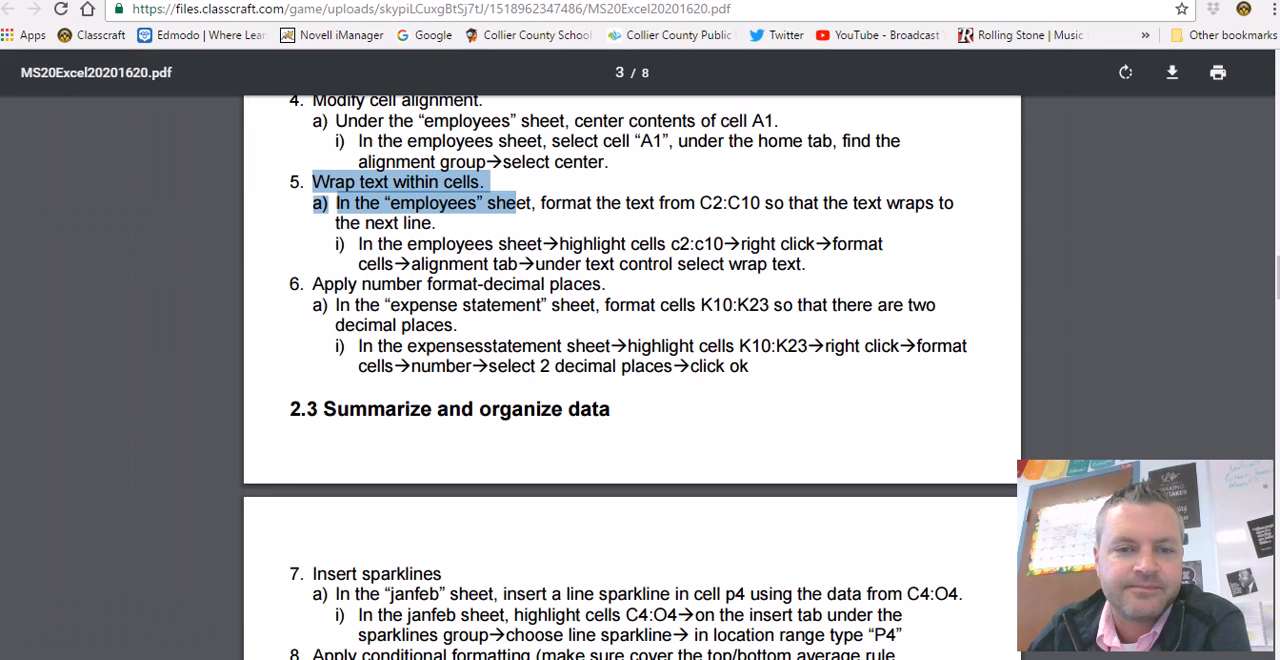
scroll(411, 445, "down", 3)
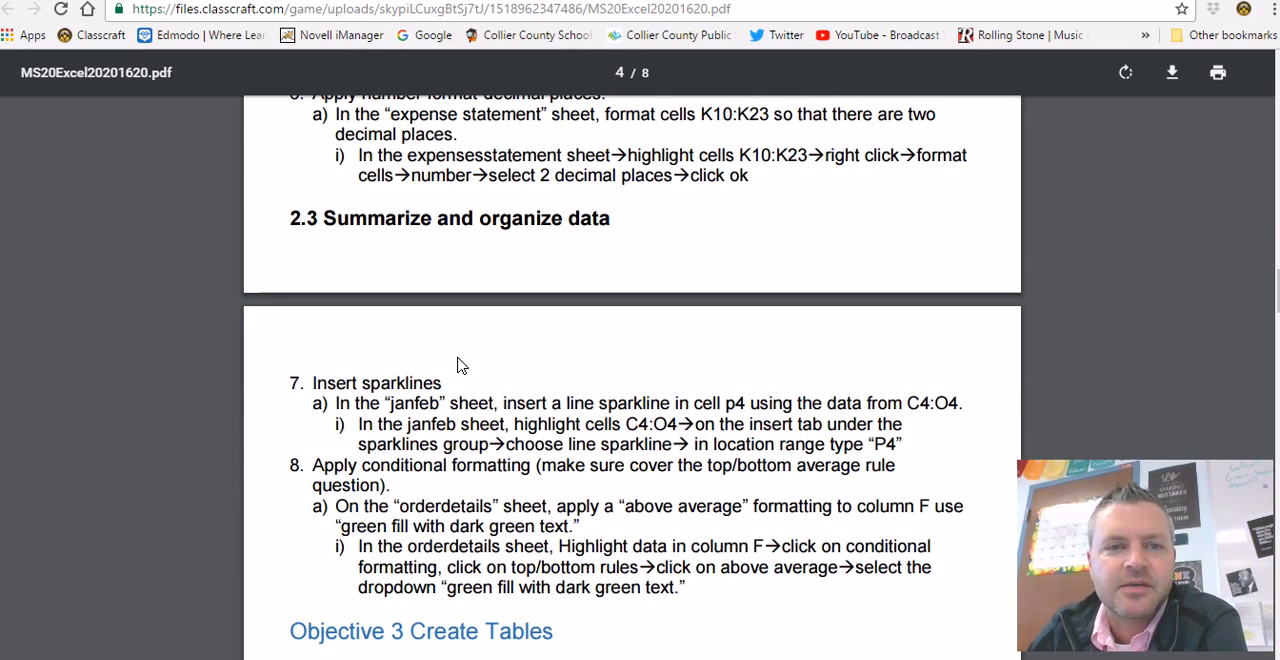
scroll(440, 310, "down", 2)
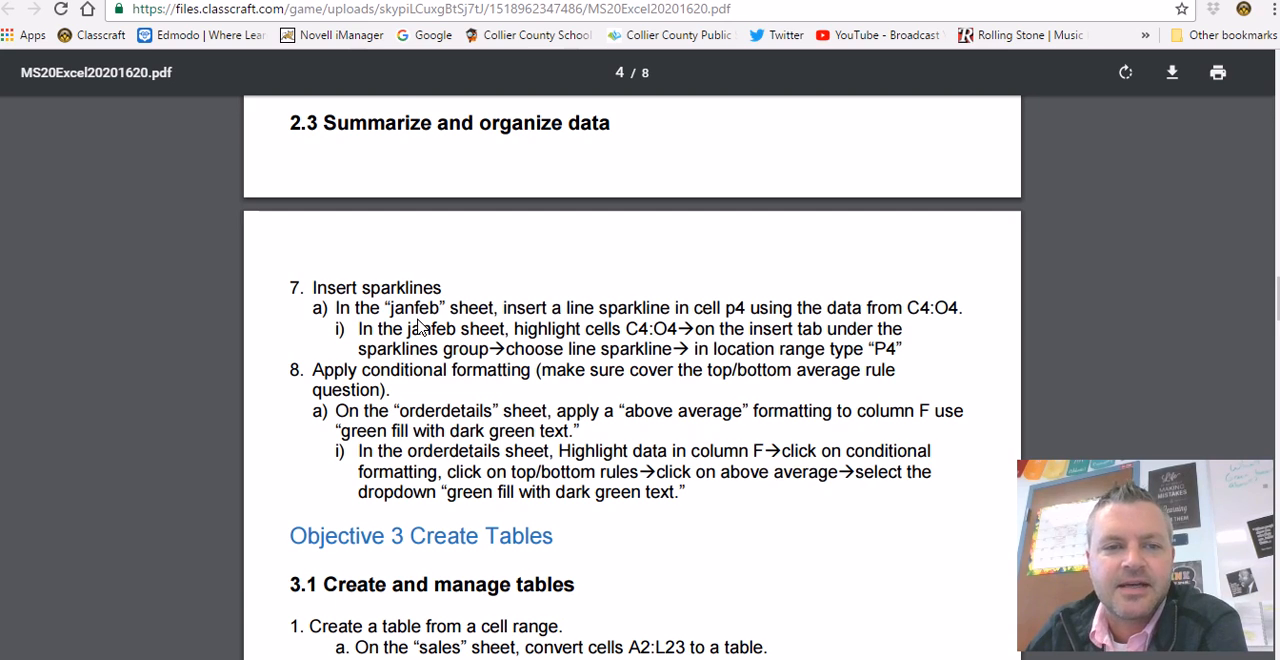
scroll(420, 320, "down", 2)
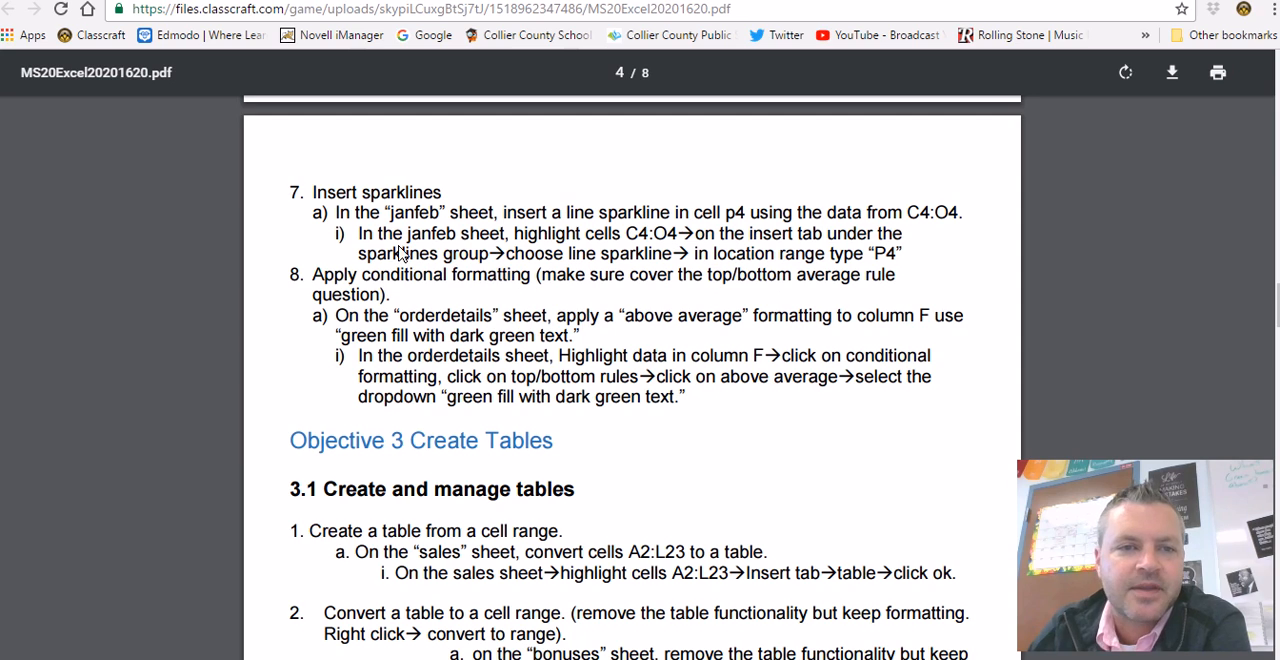
key("alt+Tab")
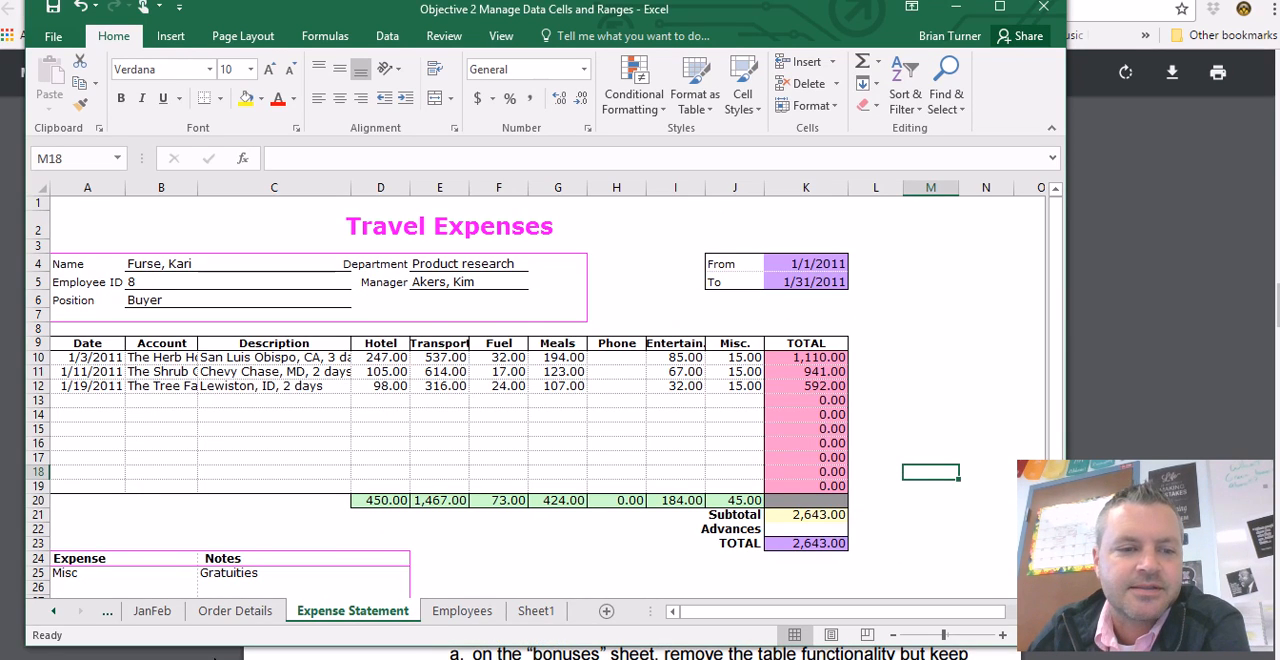
left_click(160, 612)
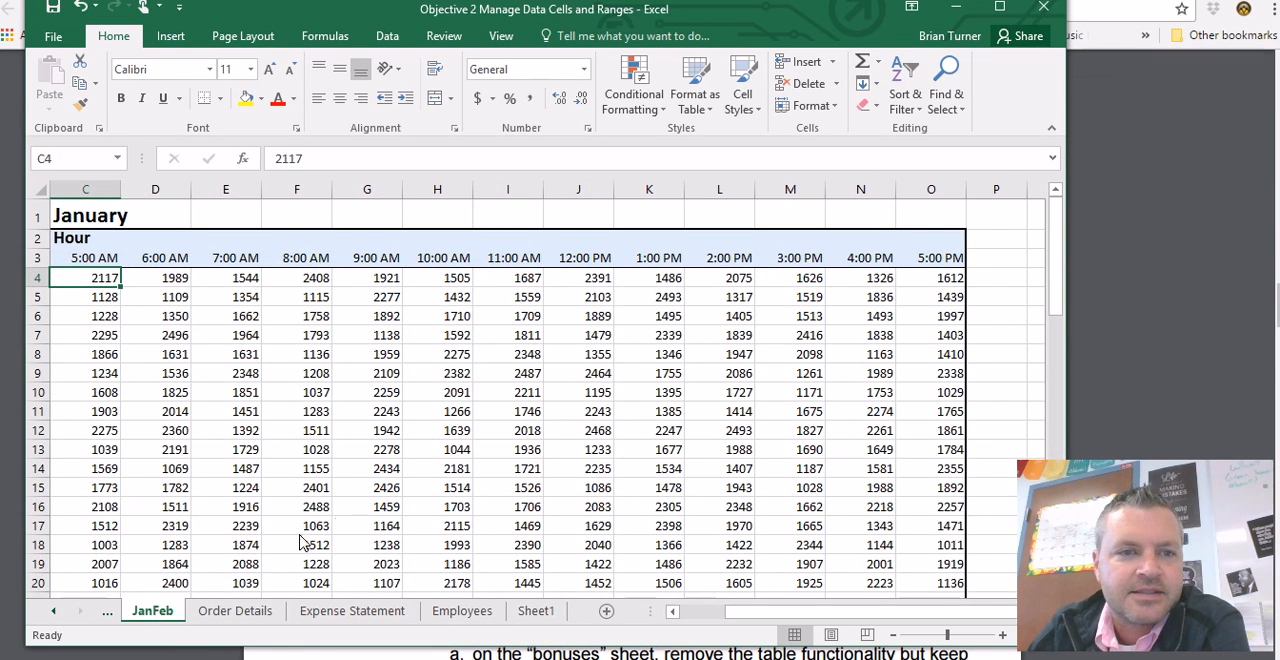
left_click_drag(728, 620, 686, 616)
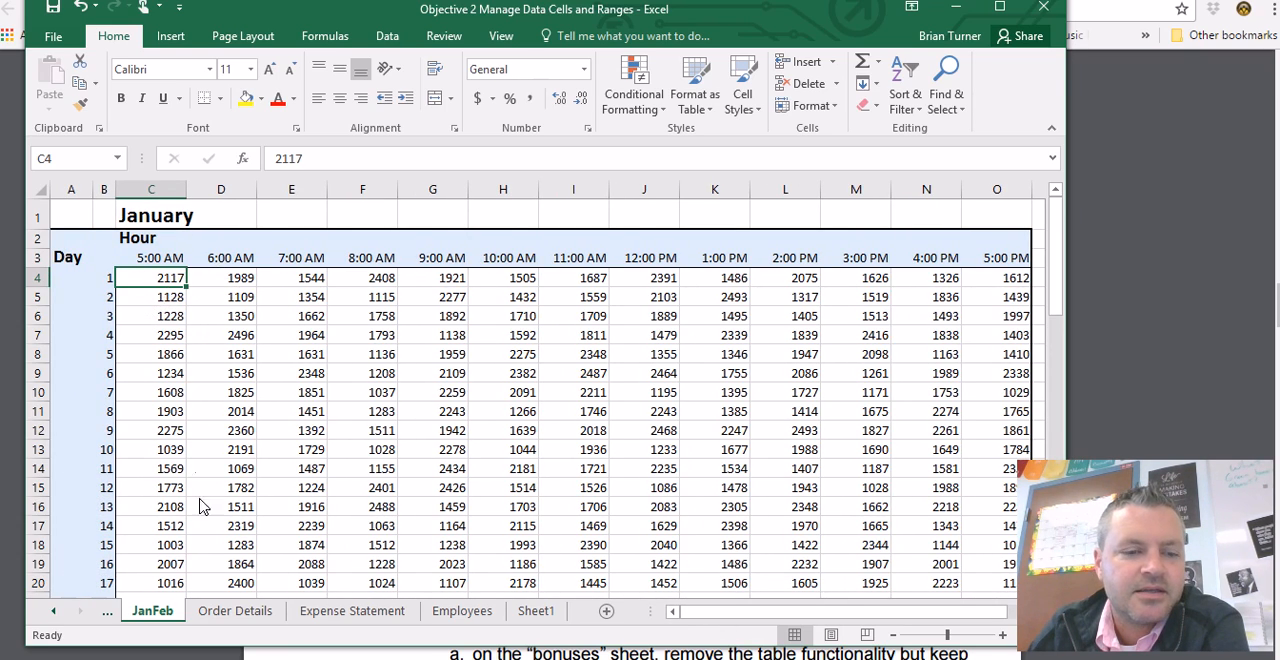
- Recheck the sparkline task in the PDF in Chrome, and select cell P4 on the JanFeb sheet in Excel
key("alt+Tab")
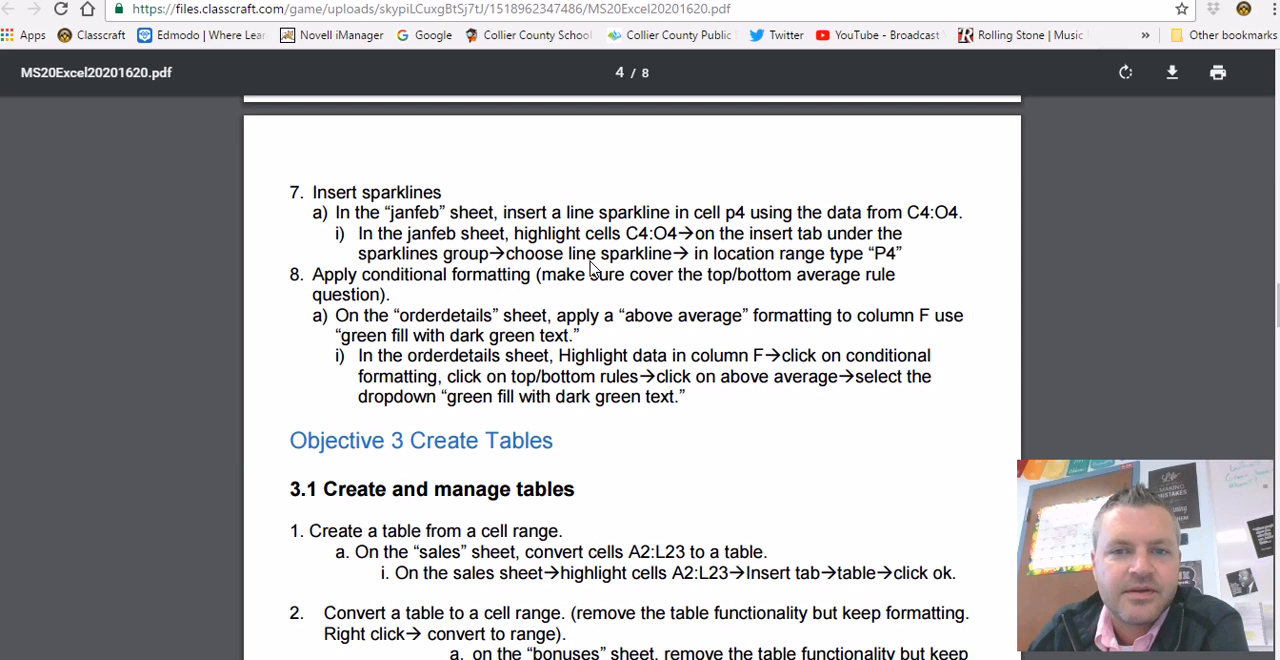
key("alt+Tab")
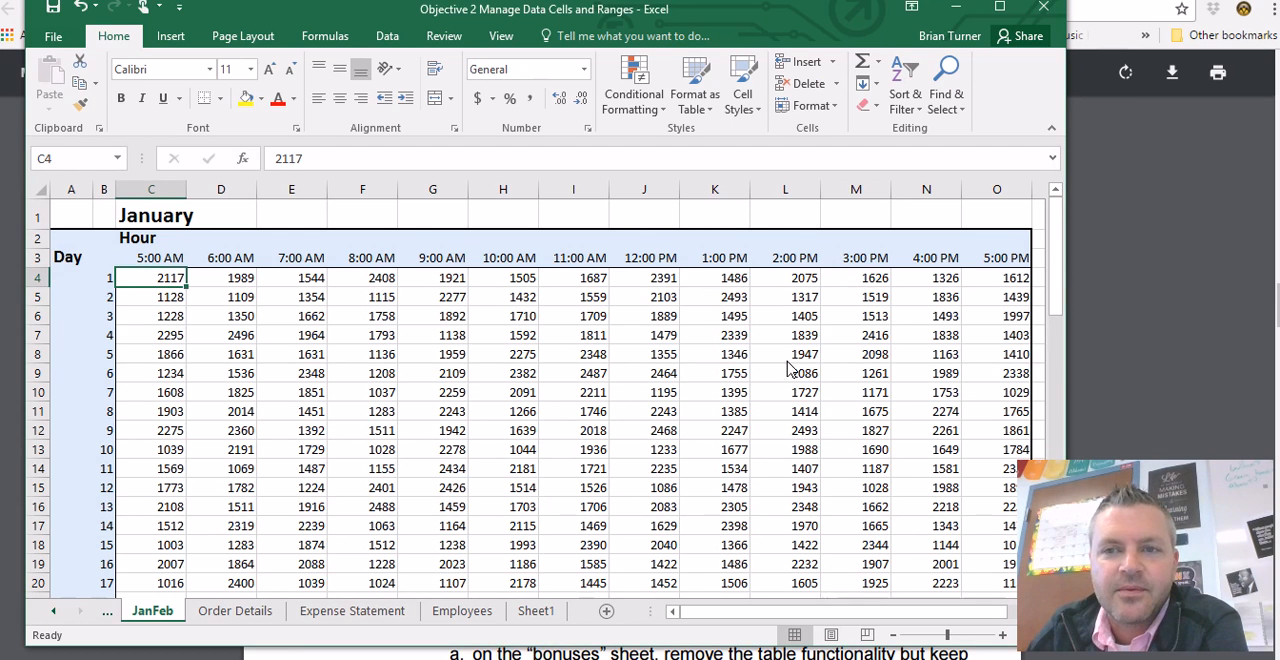
left_click_drag(765, 612, 790, 612)
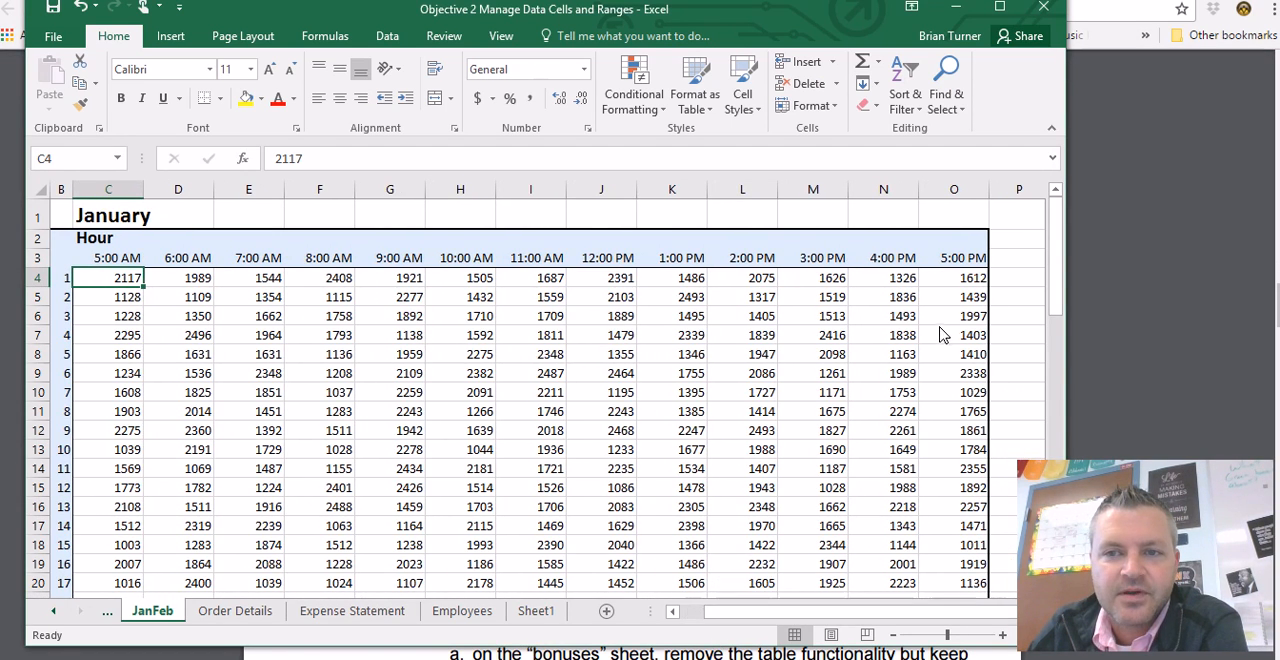
left_click(1016, 285)
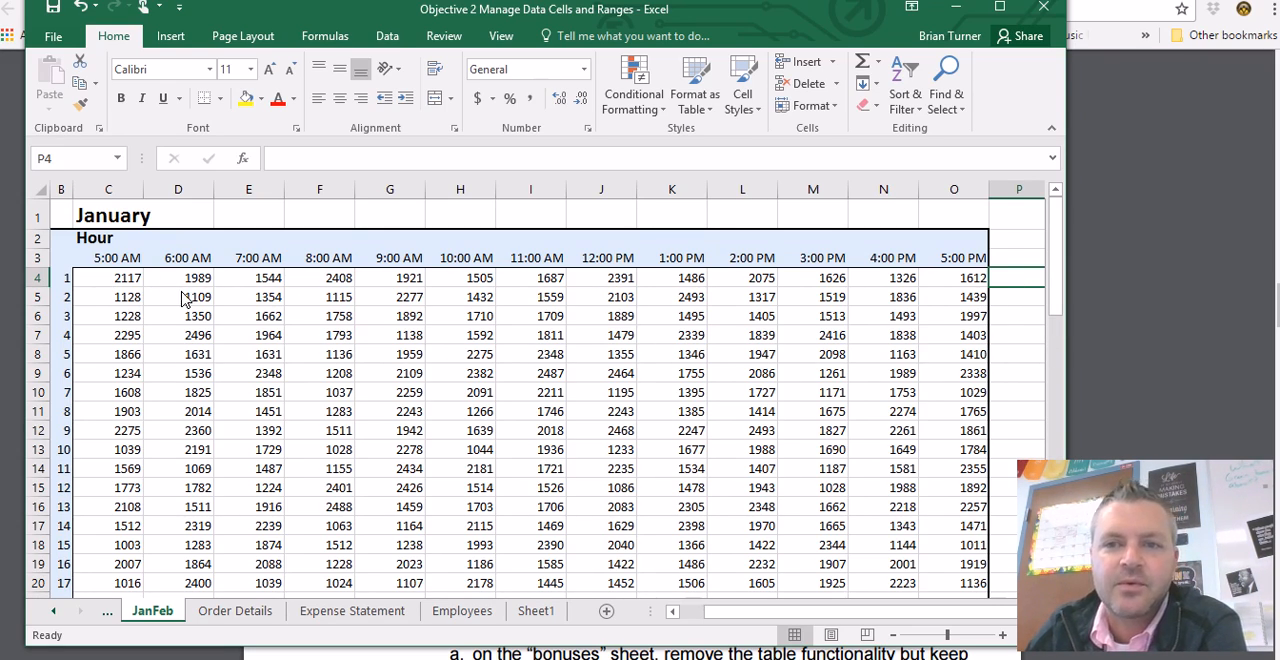
left_click(188, 658)
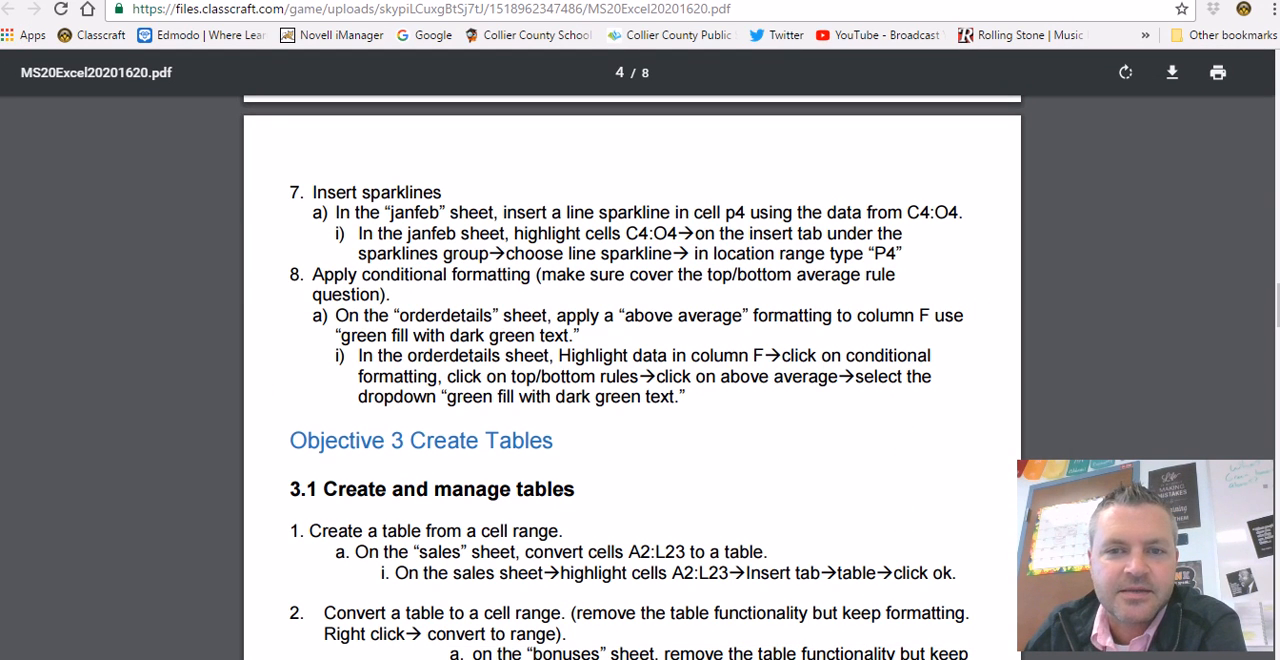
left_click(188, 658)
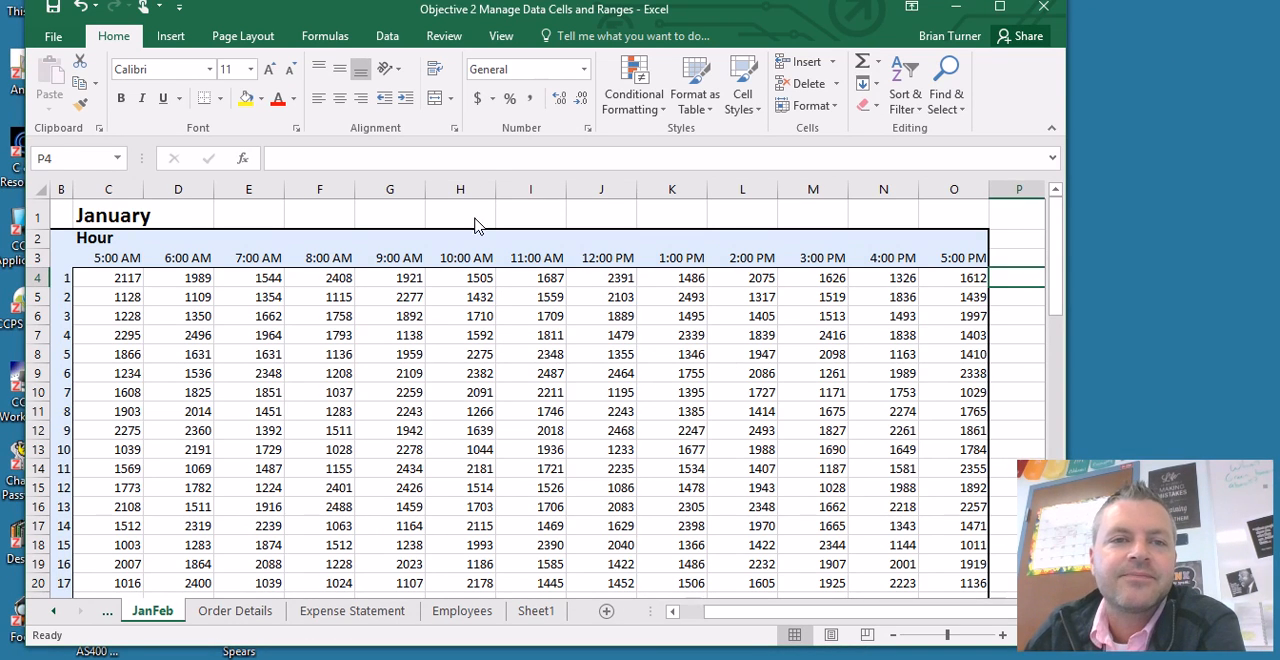
- Insert a line sparkline in cell P4 using the data range C4:O4
left_click(170, 37)
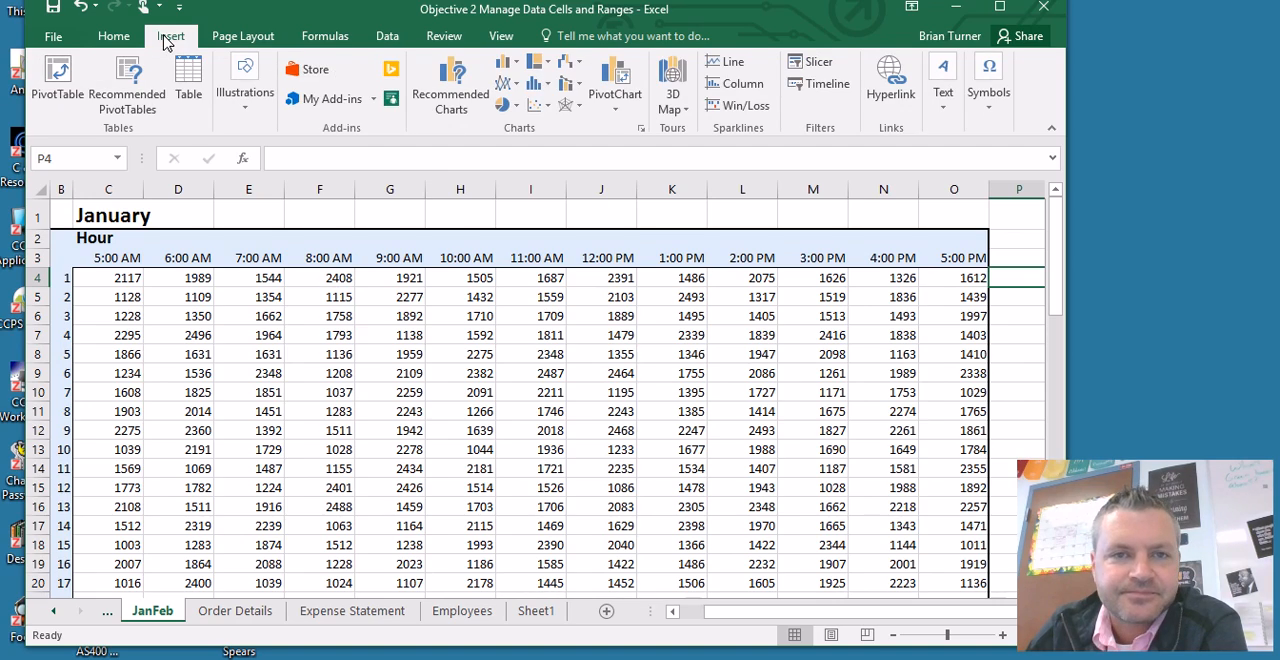
left_click(728, 68)
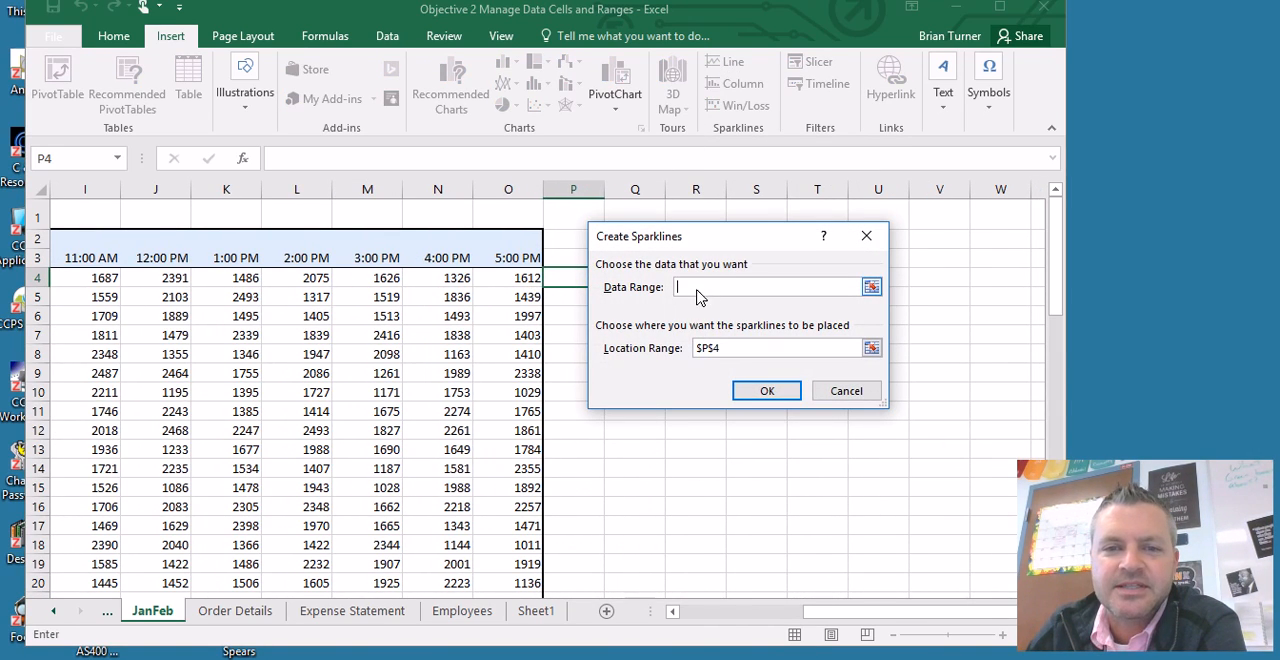
left_click_drag(519, 285, 152, 287)
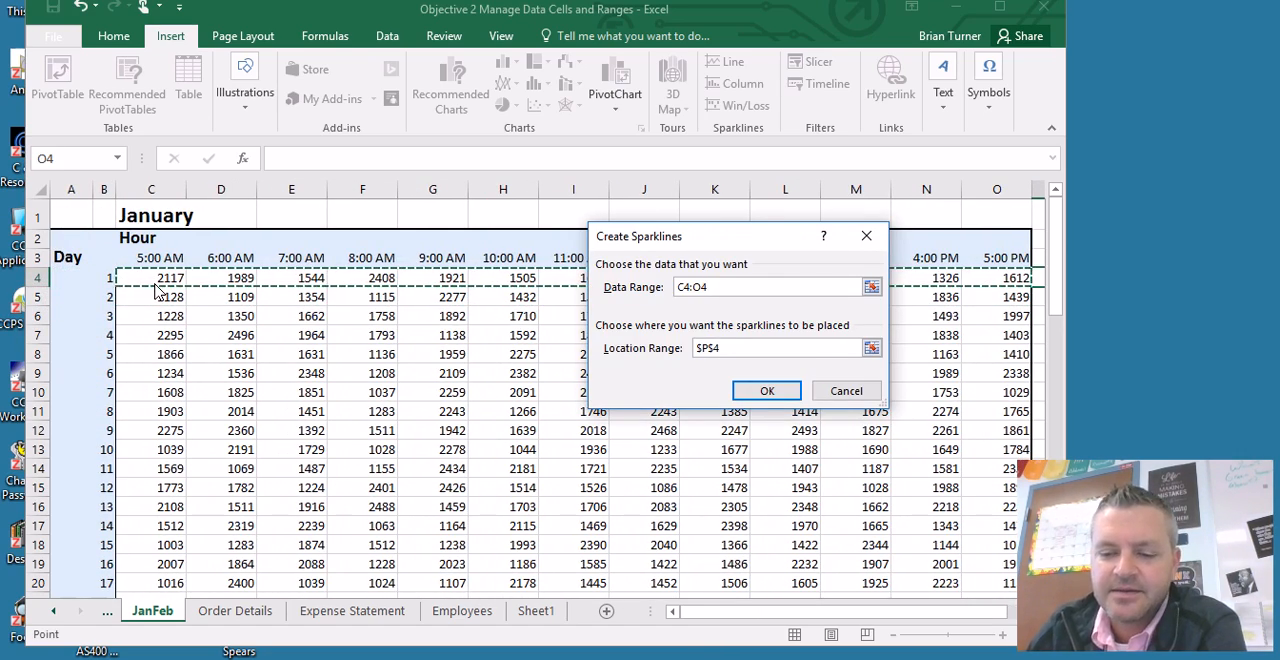
key("Return")
- Maximize the Excel window to view the sparkline in P4, and switch to the PDF in Chrome for the conditional formatting task
left_click_drag(724, 616, 850, 612)
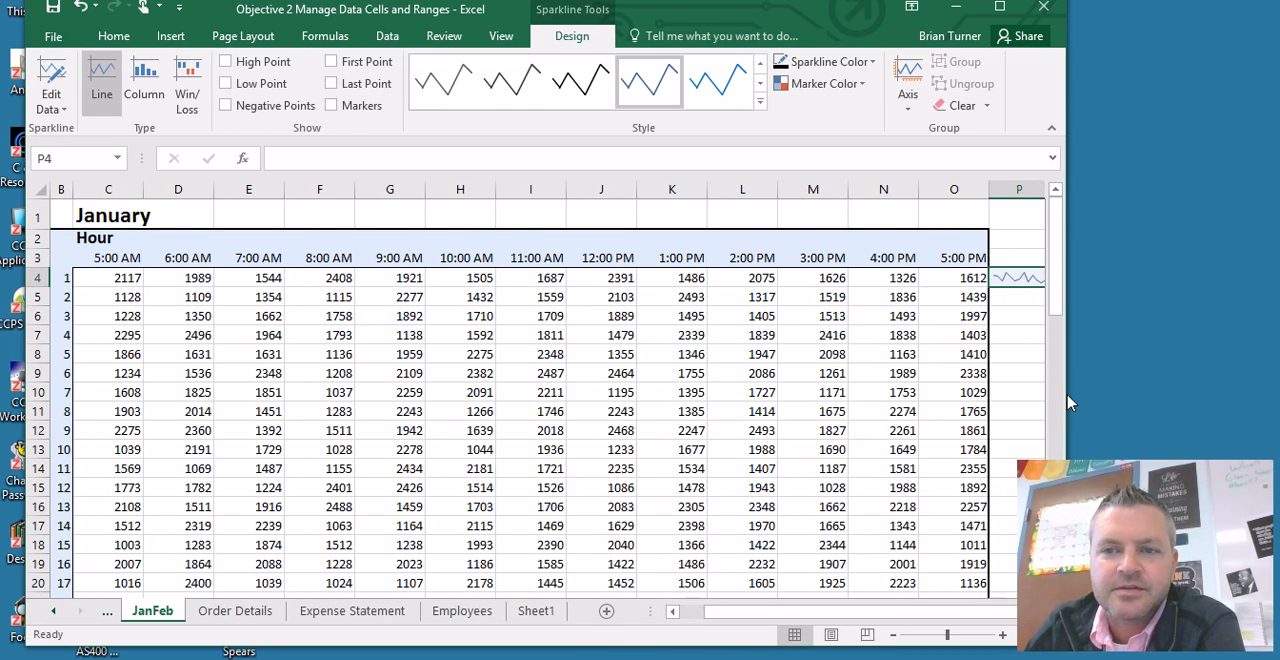
left_click(999, 7)
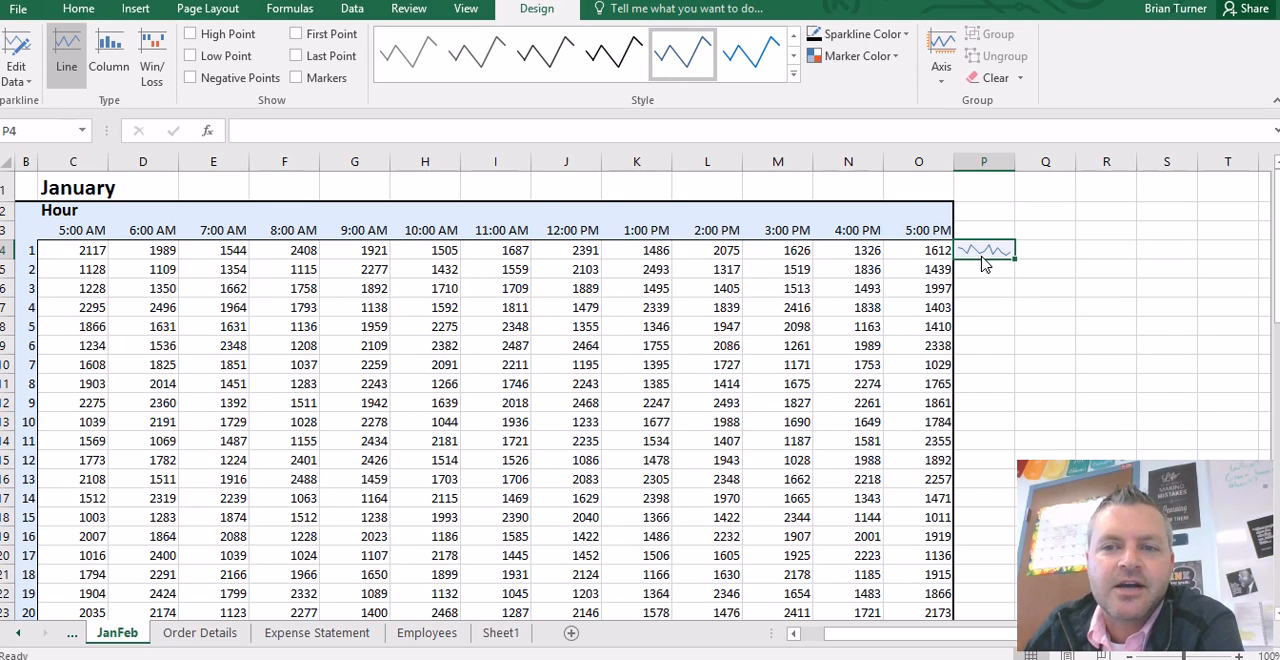
key("alt+Tab")
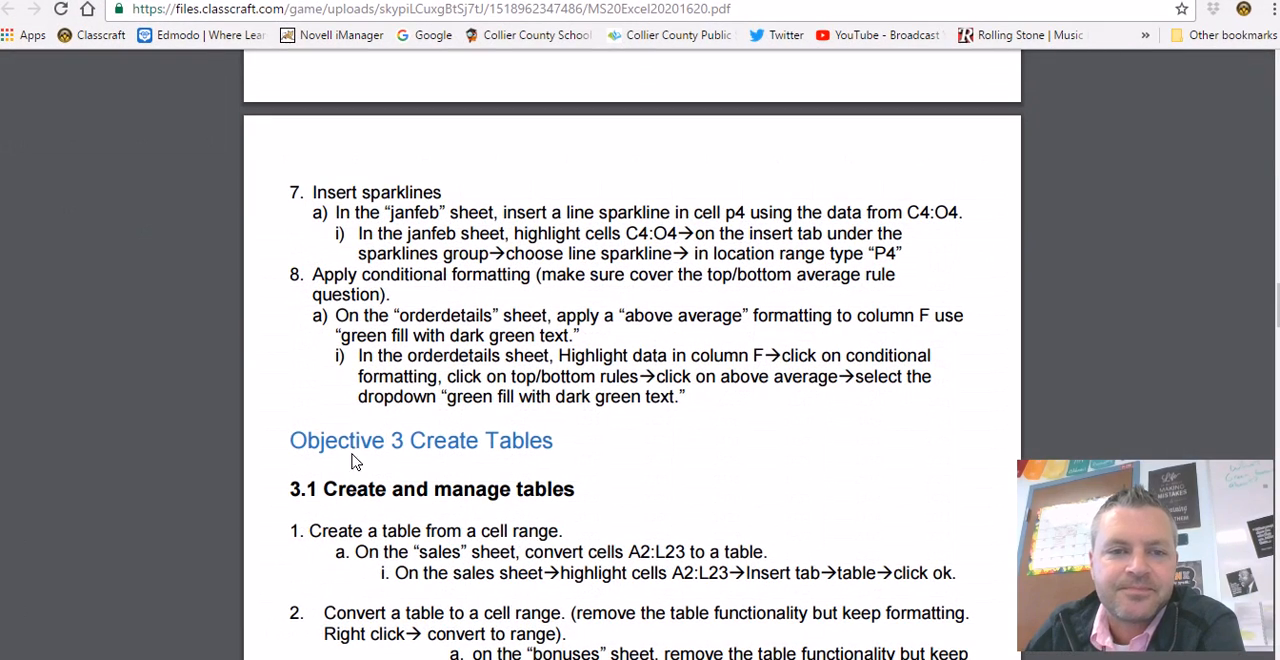